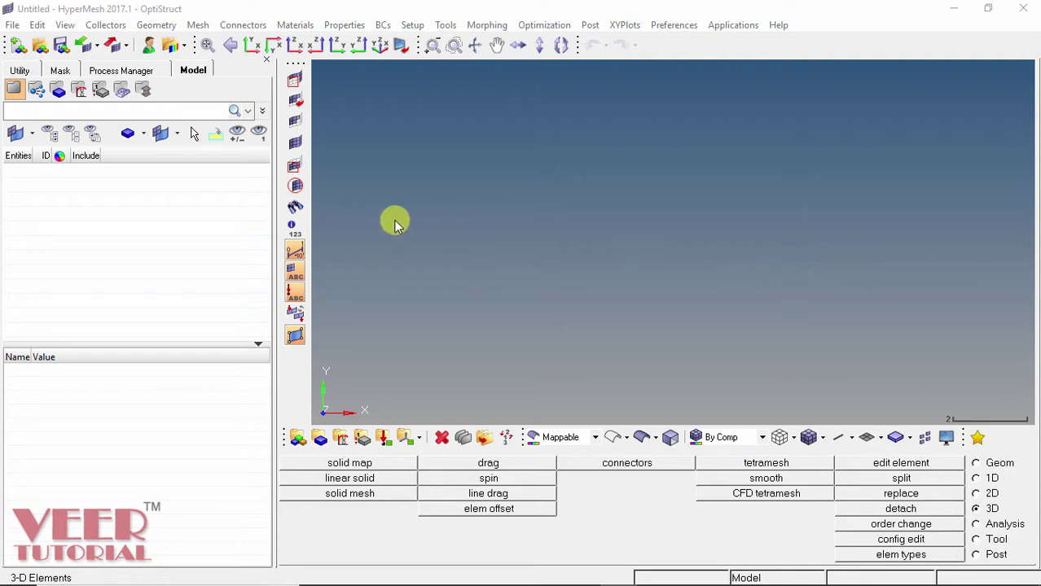
# Open the AHM015-02.hm model from the 3D mesh folder.
pyautogui.click(38, 45)
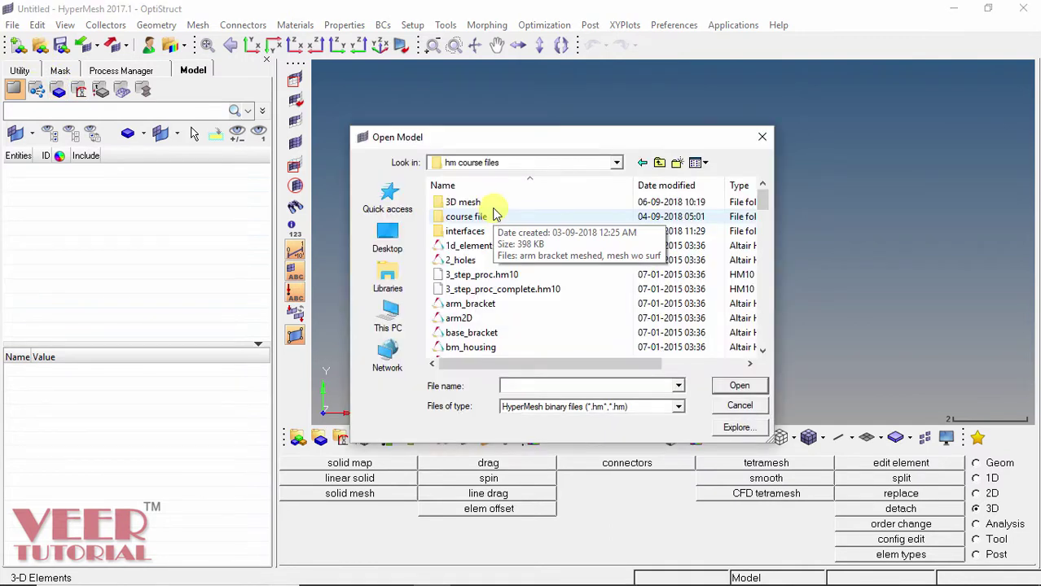
pyautogui.doubleClick(463, 202)
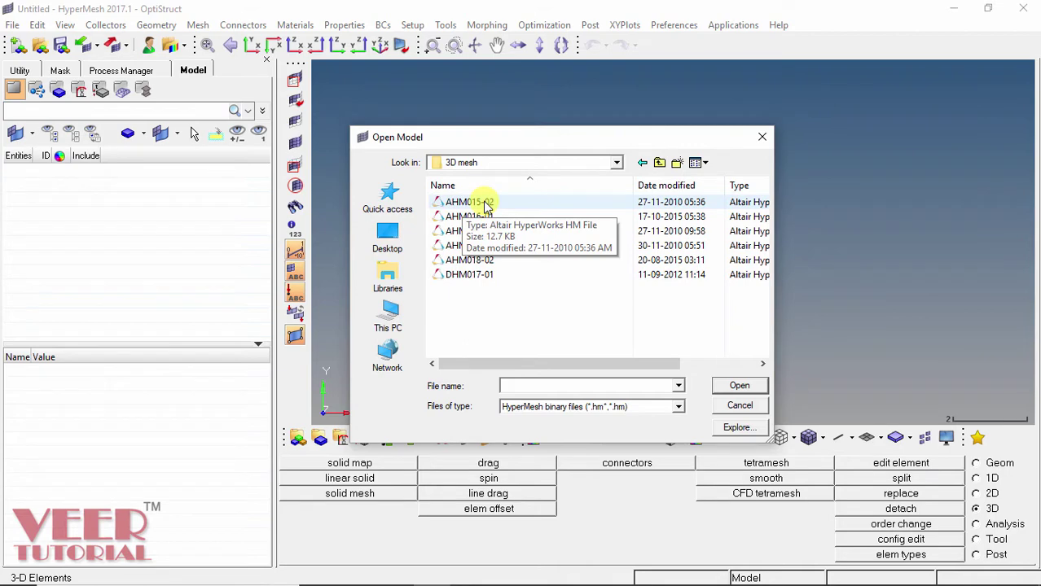
pyautogui.click(485, 205)
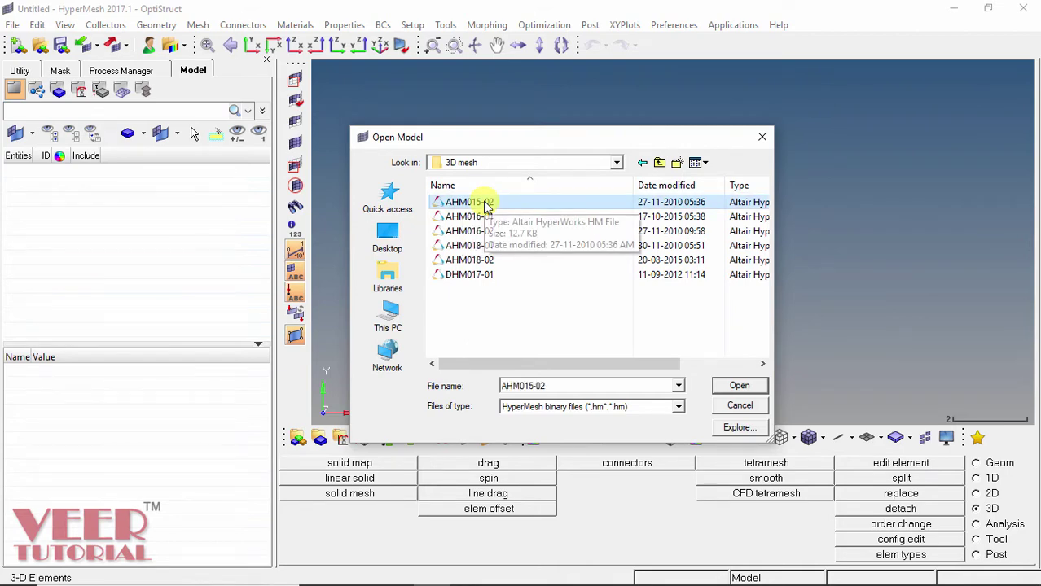
pyautogui.click(739, 386)
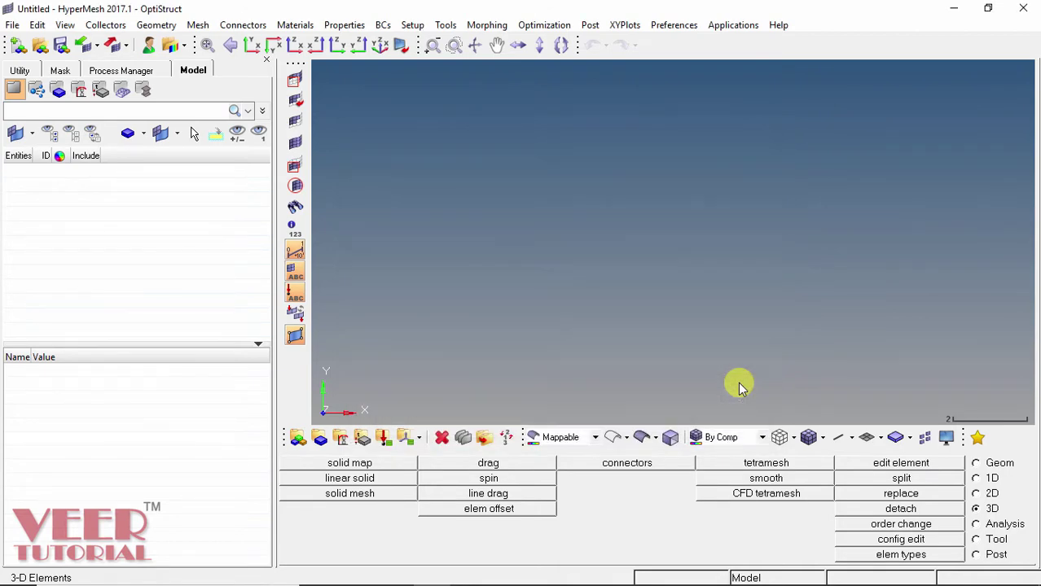
pyautogui.click(572, 440)
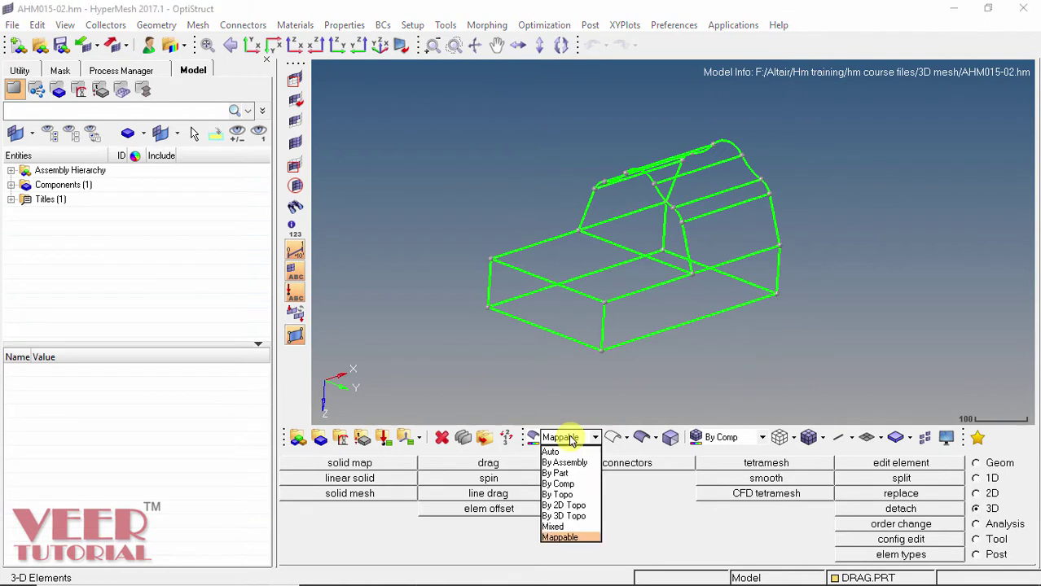
# Keep Mappable colouring, display the geometry shaded, and switch to the Geom tools.
pyautogui.click(562, 538)
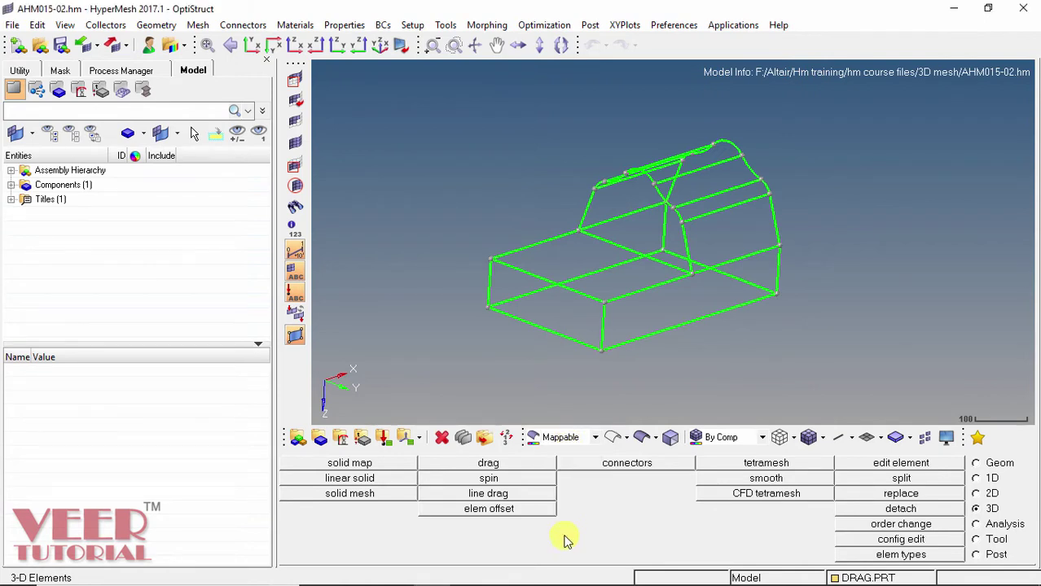
pyautogui.click(640, 438)
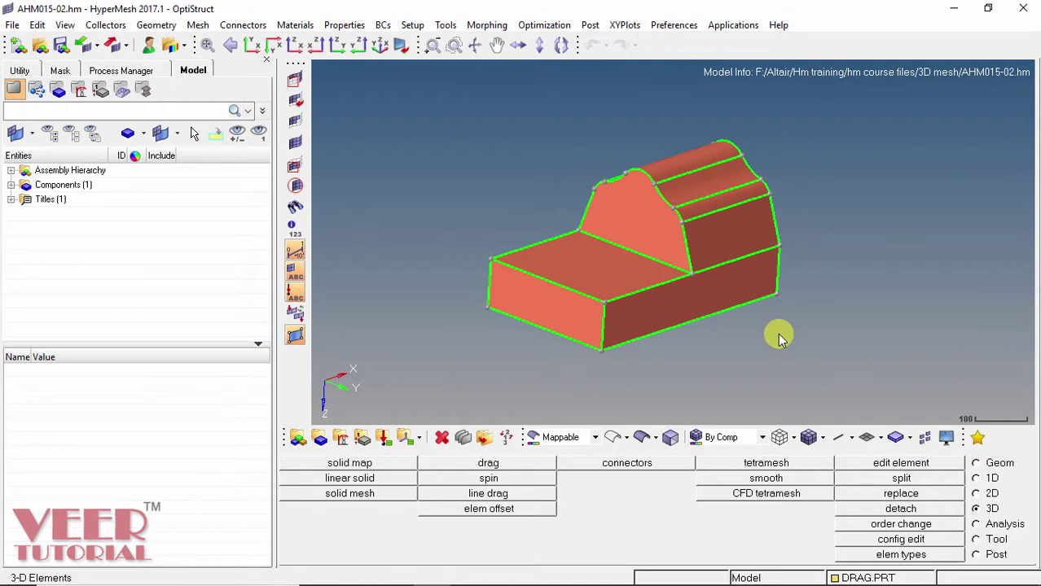
pyautogui.click(977, 463)
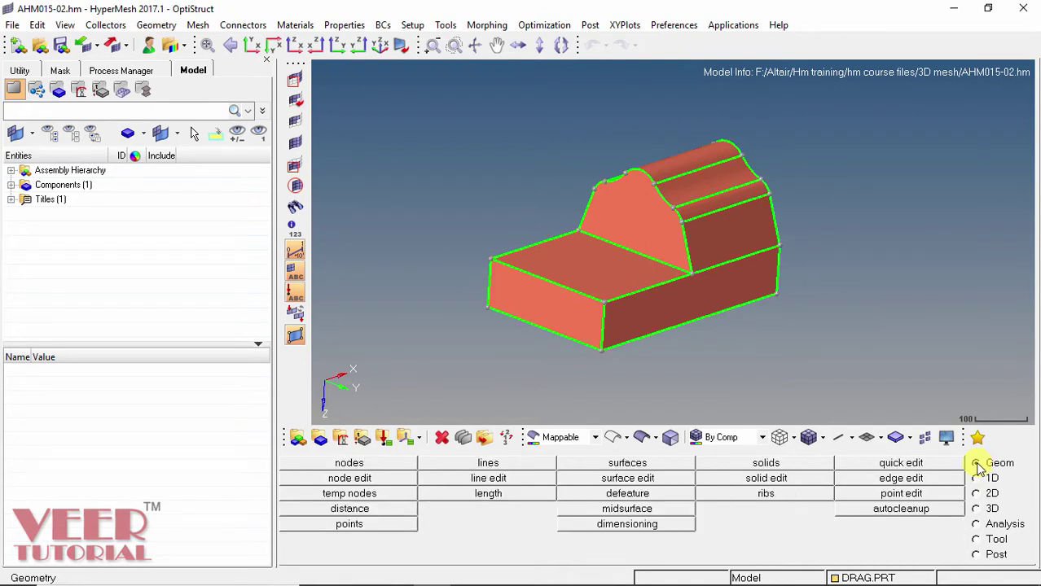
# Trim the bracket solid with the step face between the lower block and raised part.
pyautogui.click(767, 479)
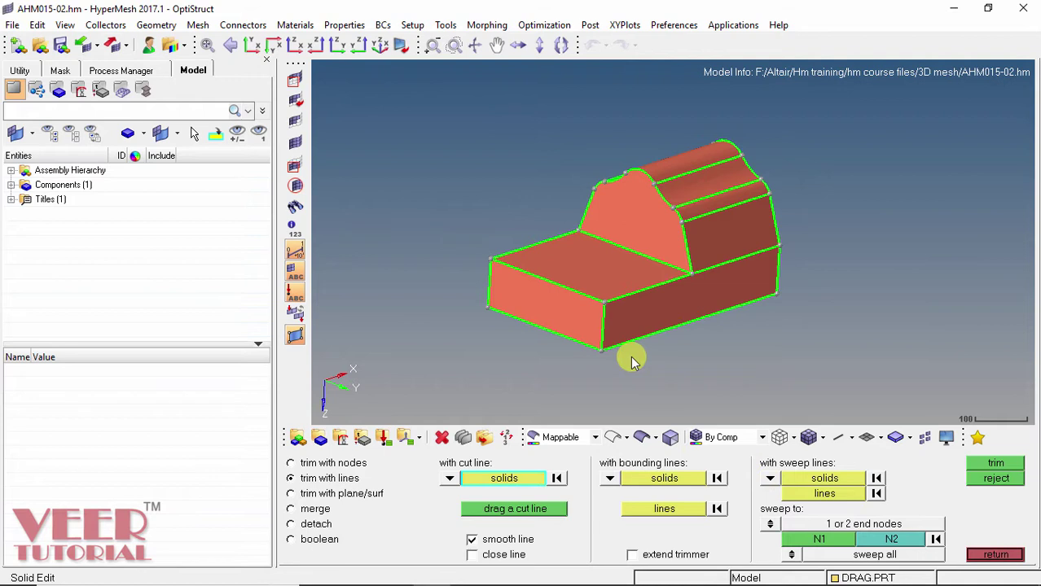
pyautogui.click(358, 495)
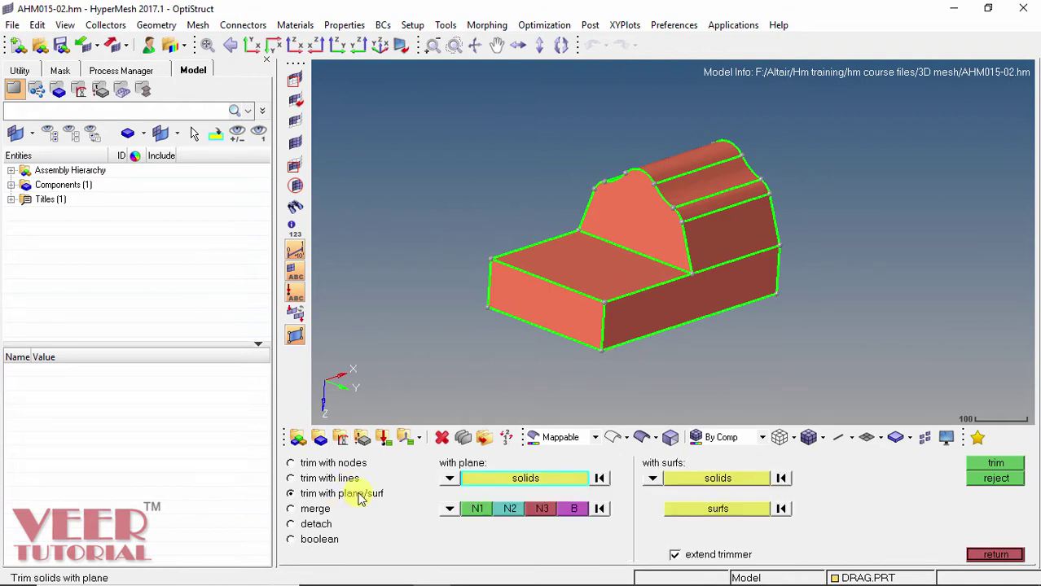
pyautogui.click(717, 480)
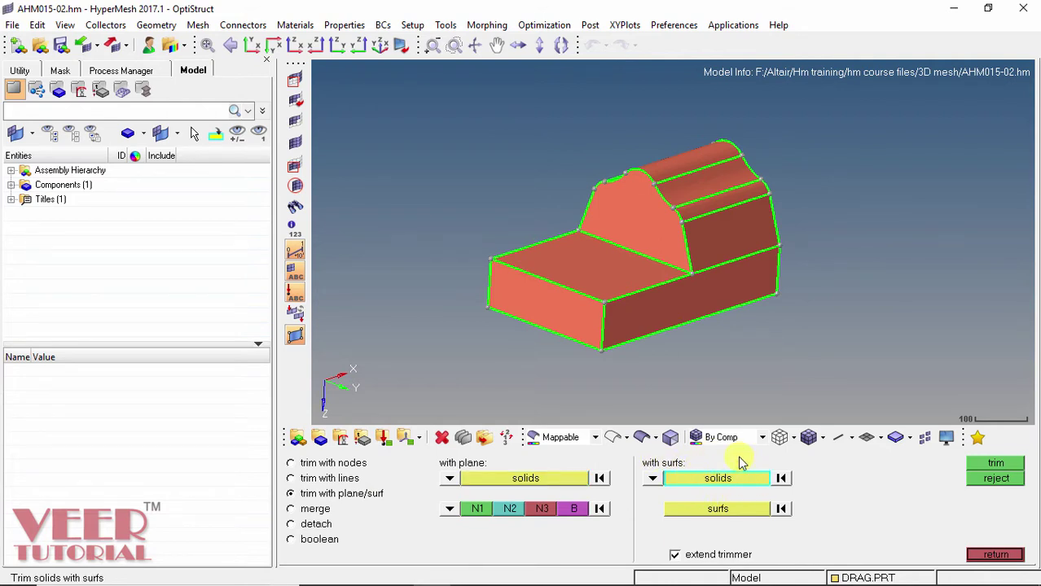
pyautogui.click(643, 228)
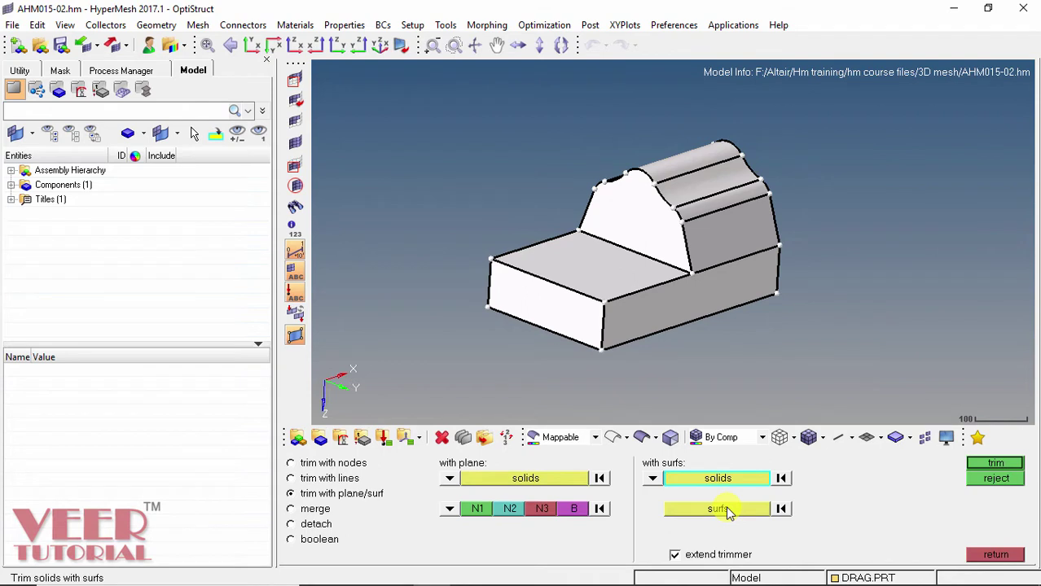
pyautogui.click(726, 509)
pyautogui.keyDown('ctrl'); pyautogui.moveTo(729, 342); pyautogui.dragTo(829, 205); pyautogui.keyUp('ctrl')
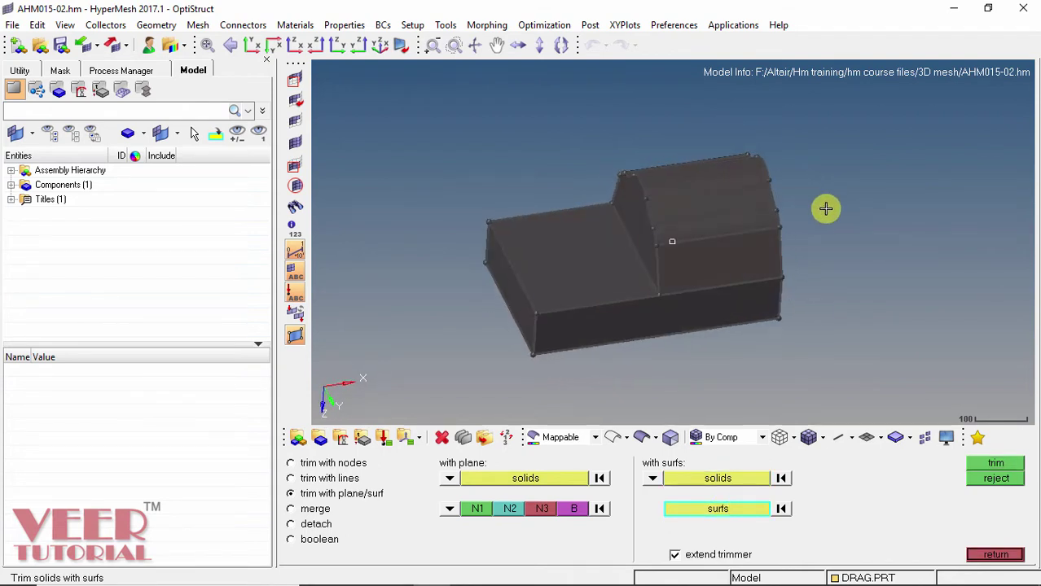
pyautogui.keyDown('ctrl'); pyautogui.moveTo(650, 244); pyautogui.dragTo(657, 216); pyautogui.keyUp('ctrl')
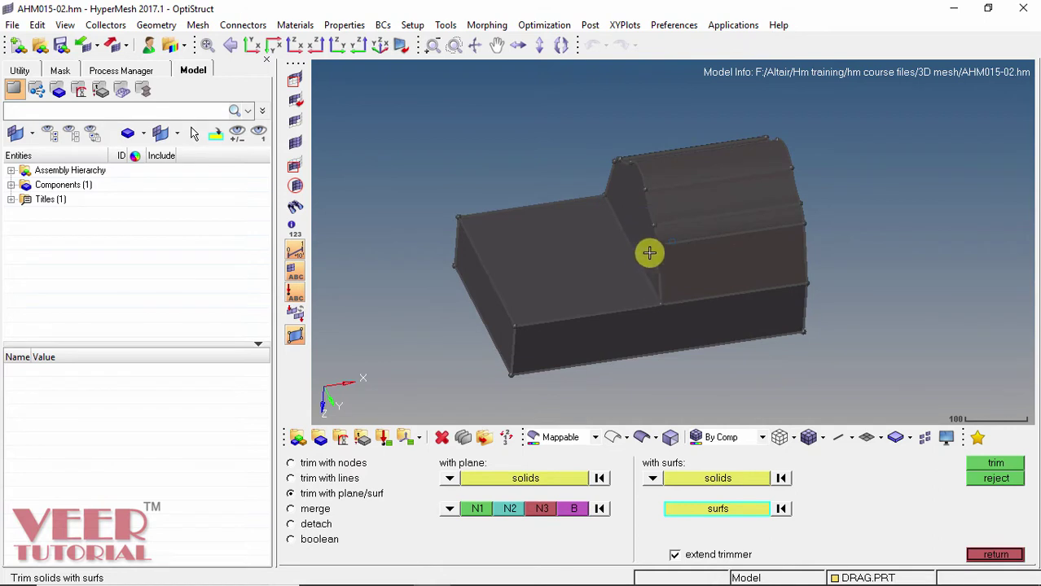
pyautogui.click(638, 222)
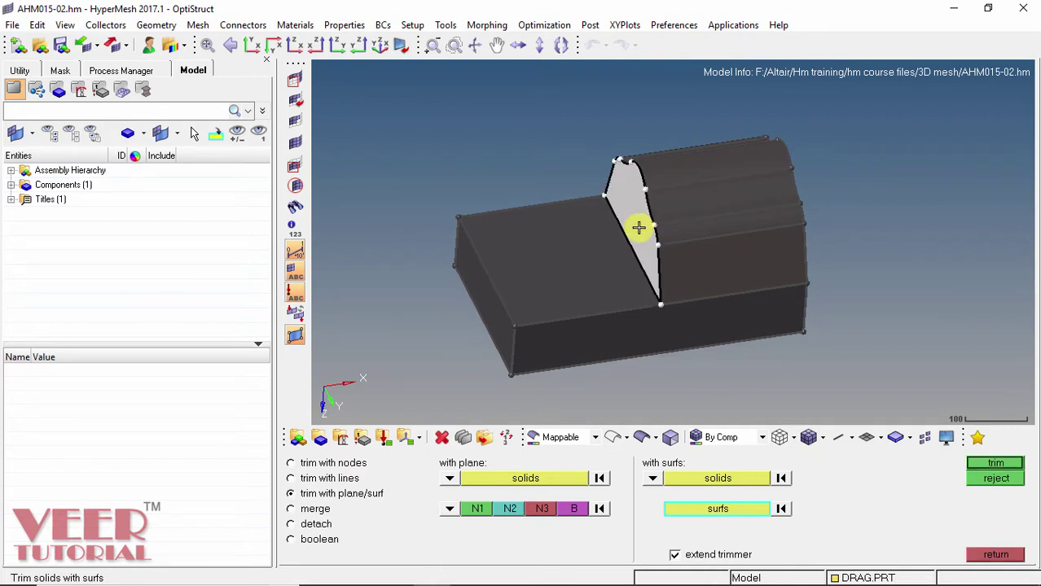
pyautogui.click(996, 462)
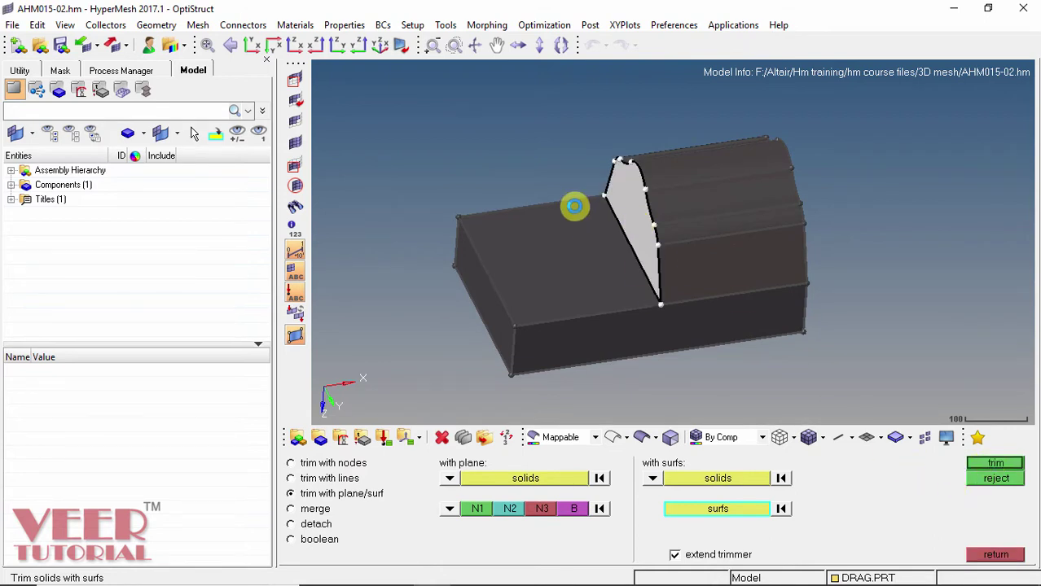
pyautogui.keyDown('ctrl'); pyautogui.moveTo(601, 256); pyautogui.dragTo(504, 223); pyautogui.keyUp('ctrl')
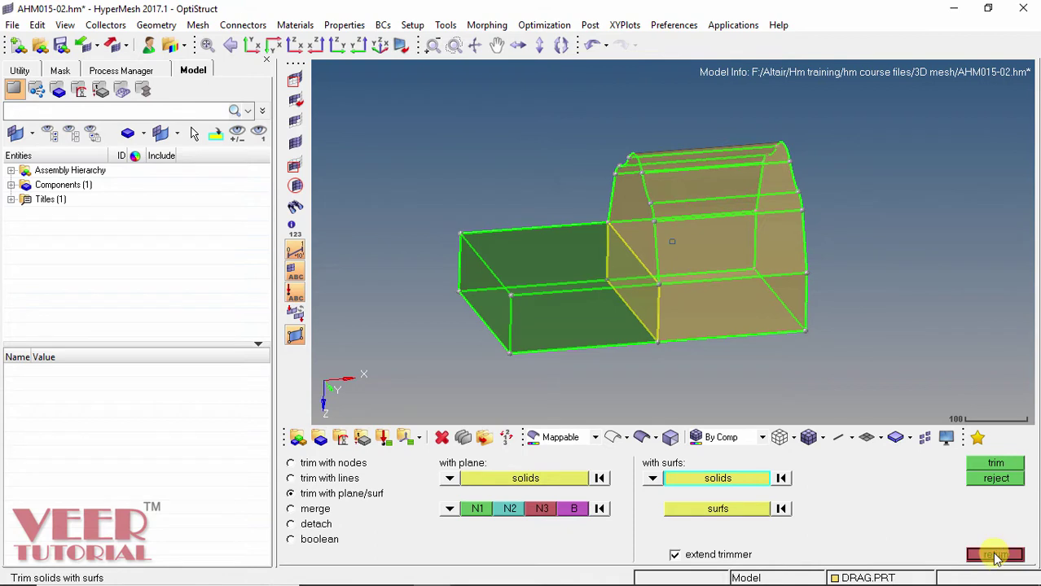
pyautogui.click(996, 554)
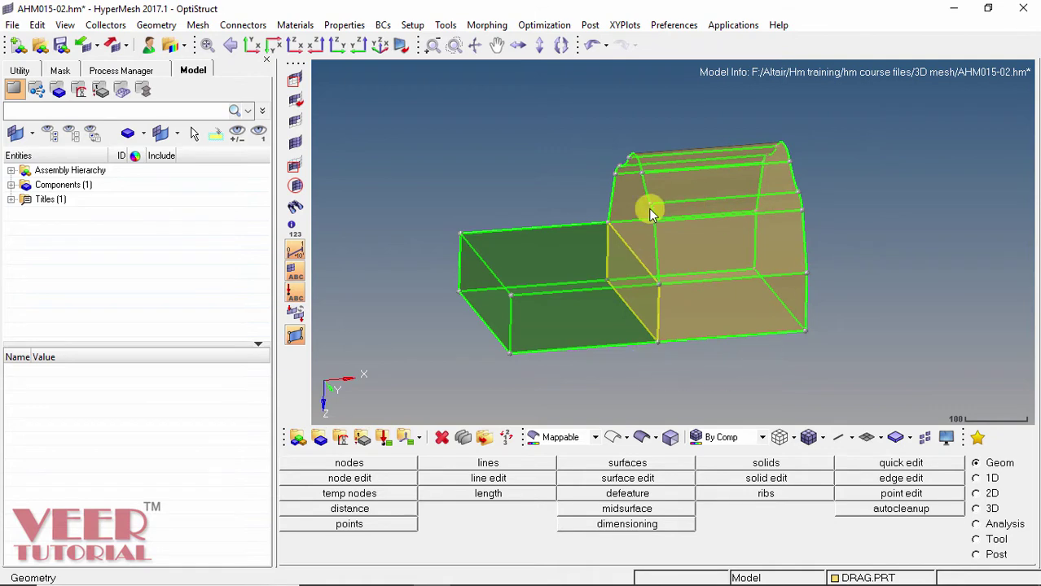
# Select the raised upper solid for a plane/surface trim.
pyautogui.scroll(-3, 573, 252)
pyautogui.keyDown('ctrl'); pyautogui.moveTo(601, 237); pyautogui.dragTo(663, 223); pyautogui.keyUp('ctrl')
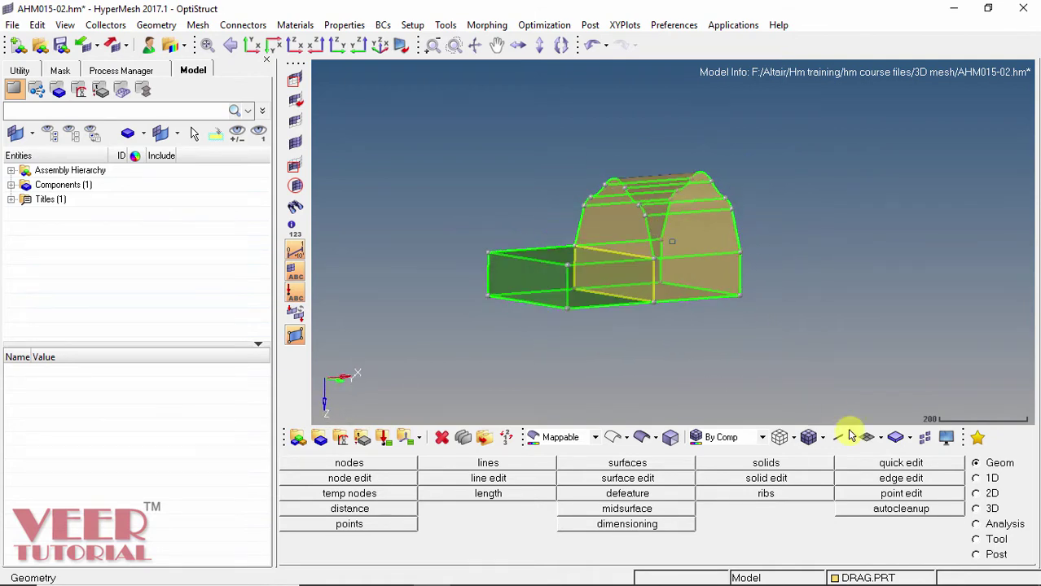
pyautogui.click(790, 479)
pyautogui.keyDown('ctrl'); pyautogui.moveTo(636, 245); pyautogui.dragTo(617, 257); pyautogui.keyUp('ctrl')
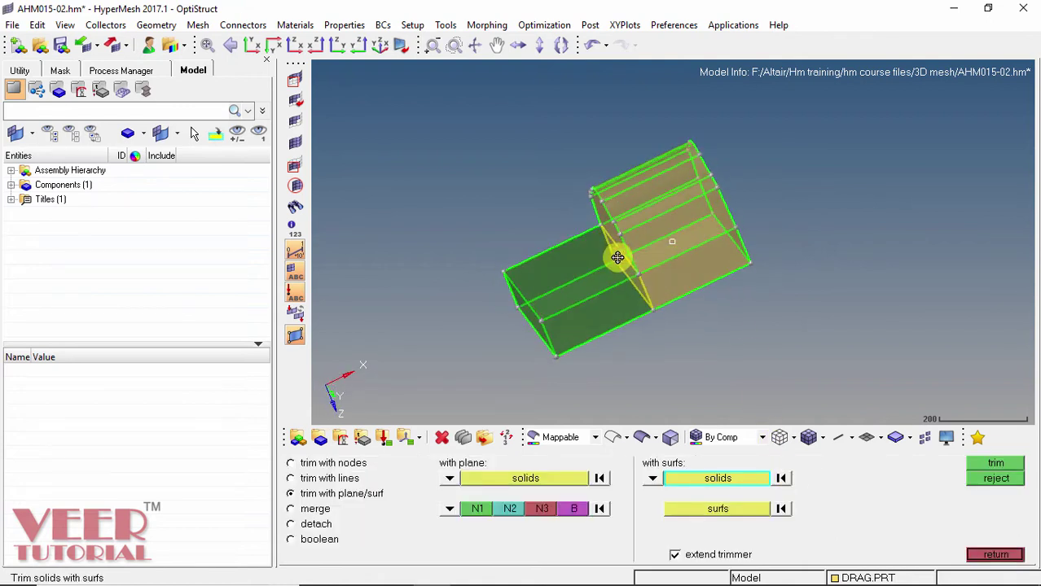
pyautogui.click(694, 231)
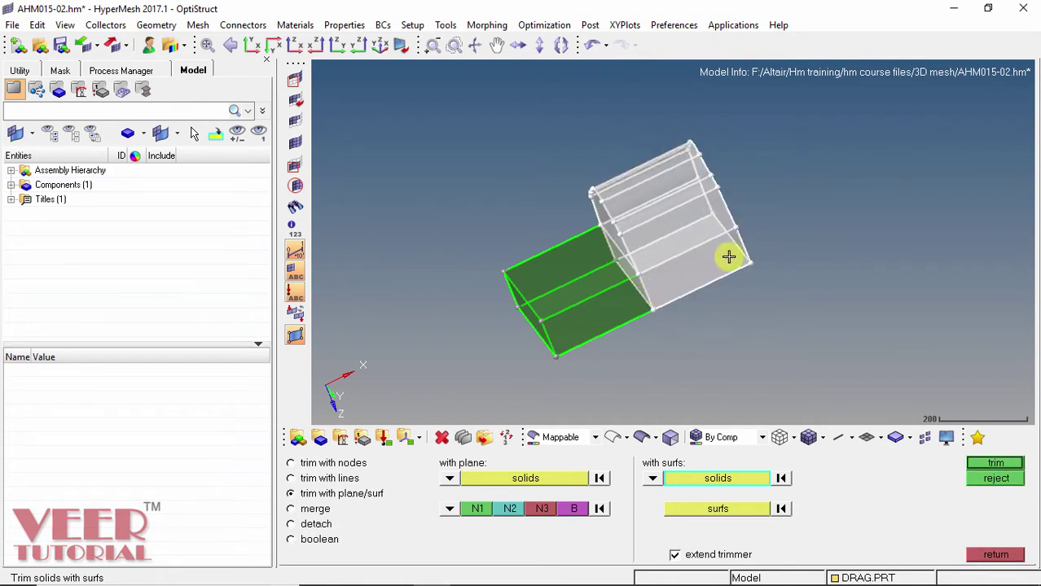
pyautogui.keyDown('ctrl'); pyautogui.moveTo(672, 197); pyautogui.dragTo(738, 196); pyautogui.keyUp('ctrl')
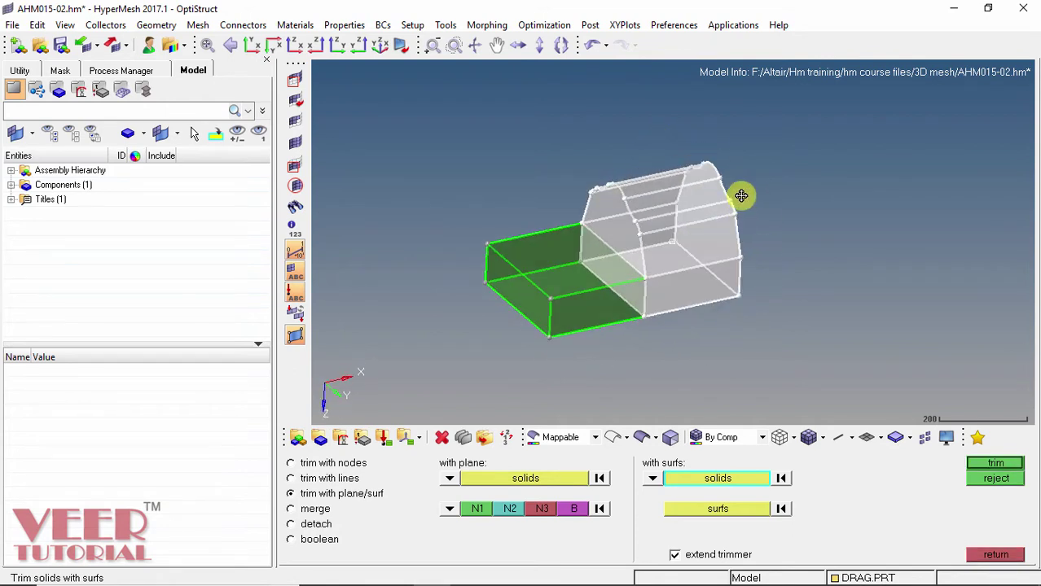
# Trim the upper solid with the lower block's top face as an extended trimmer.
pyautogui.click(718, 511)
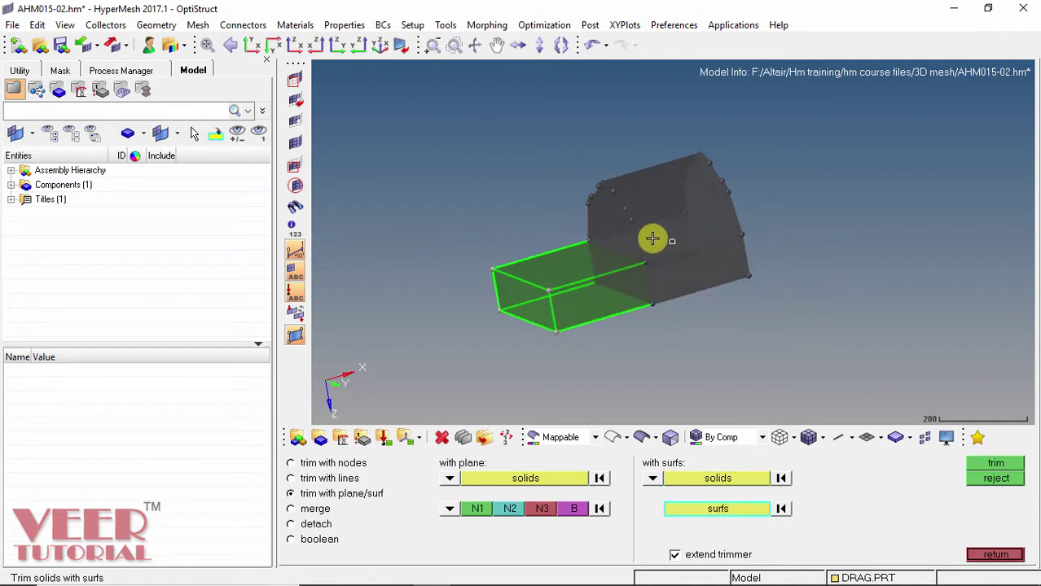
pyautogui.scroll(5, 641, 248)
pyautogui.click(391, 281)
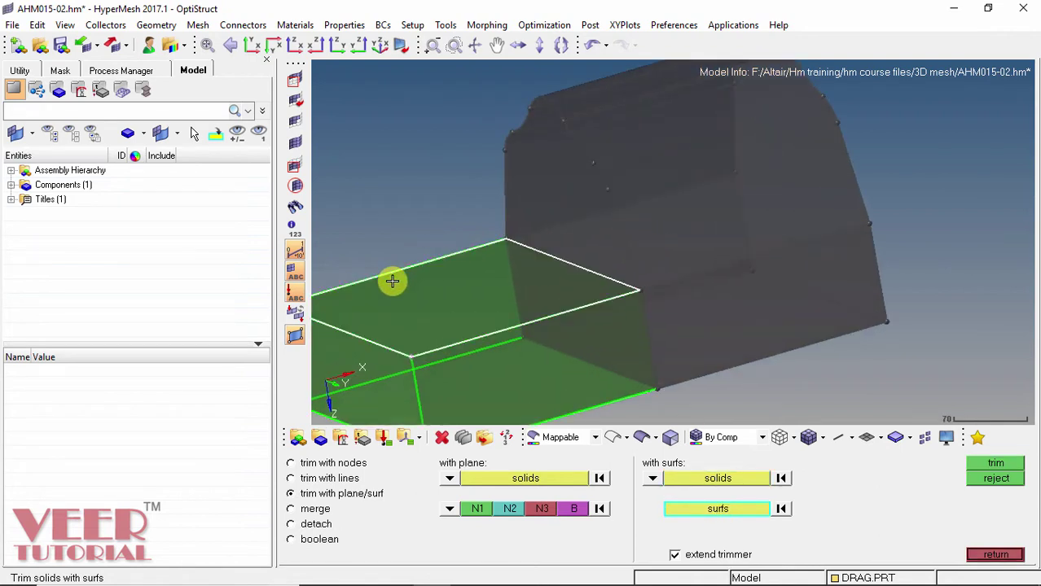
pyautogui.scroll(-3, 542, 244)
pyautogui.click(995, 463)
pyautogui.click(669, 233)
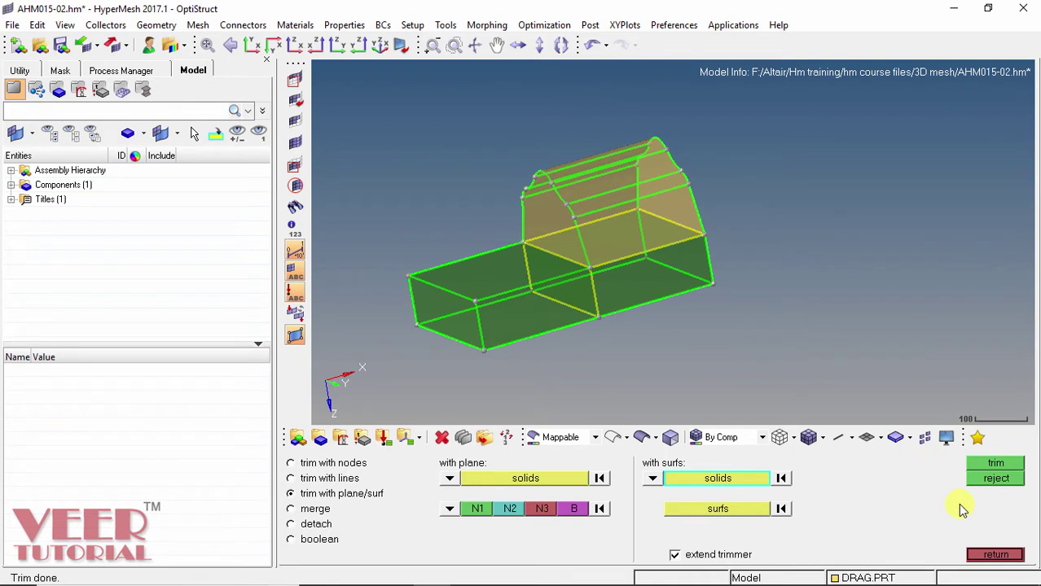
pyautogui.click(994, 557)
pyautogui.keyDown('ctrl'); pyautogui.moveTo(825, 292); pyautogui.dragTo(593, 324); pyautogui.keyUp('ctrl')
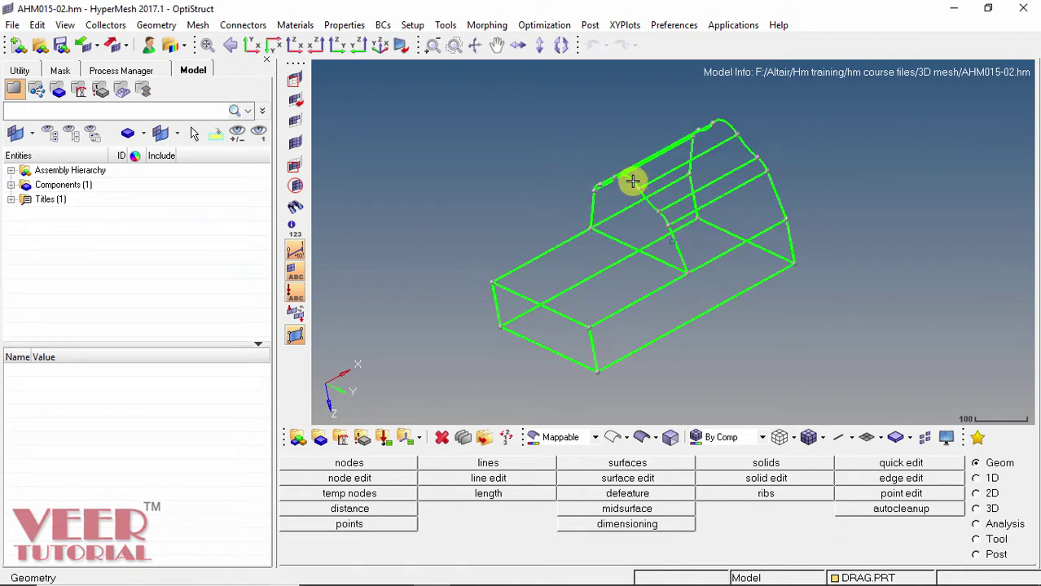
# Open the AHM016-01.hm bracket model from the 3D mesh training folder.
pyautogui.click(40, 46)
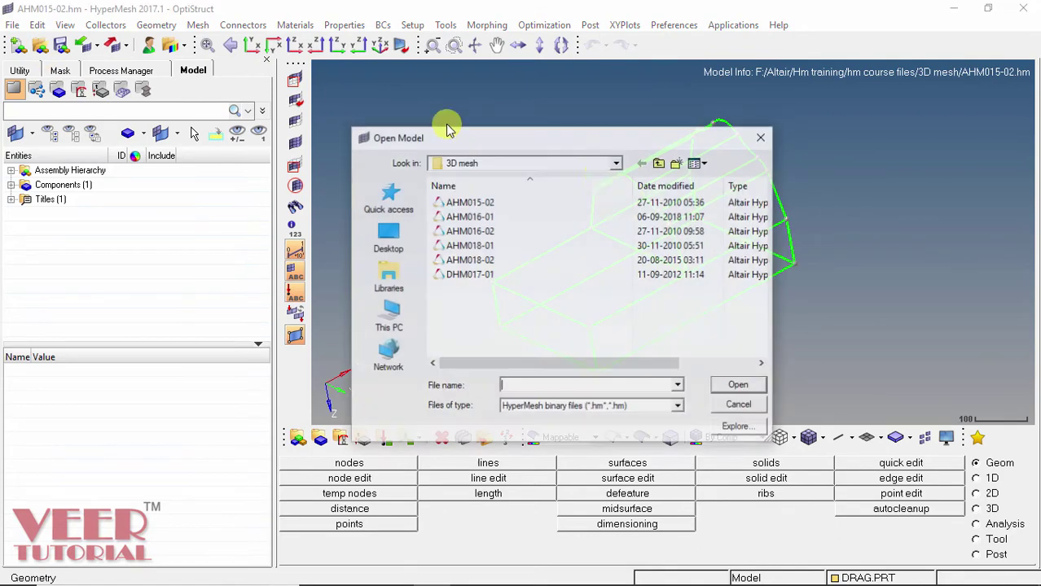
pyautogui.click(477, 218)
pyautogui.click(737, 385)
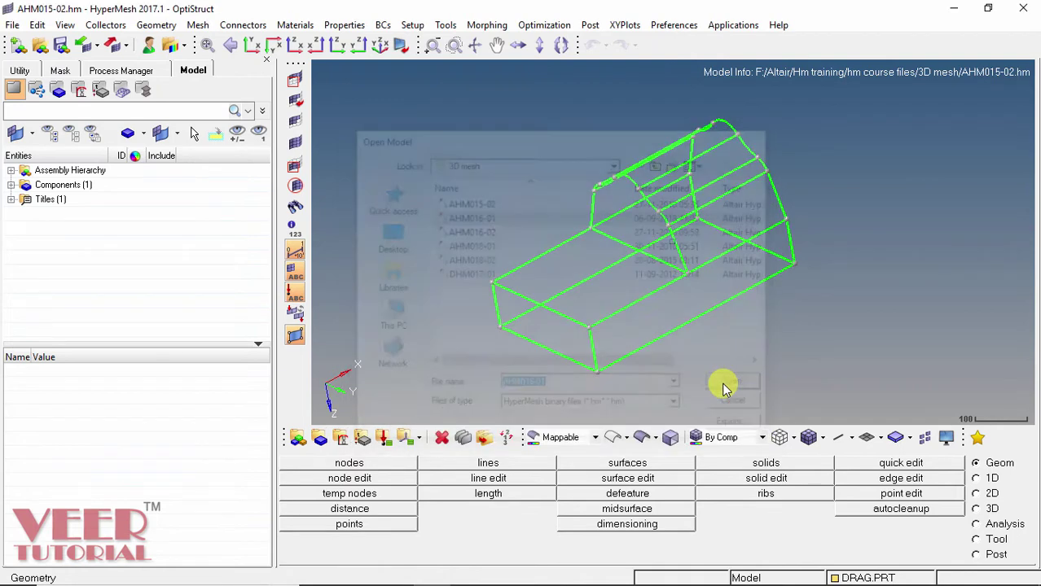
pyautogui.click(561, 437)
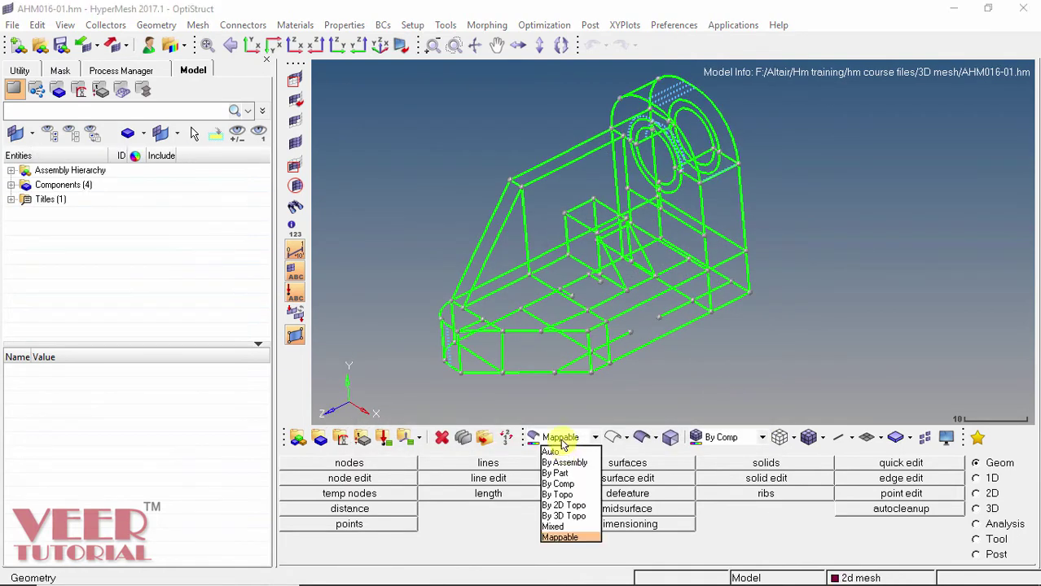
# Show the AHM016-01 solids shaded with edges, coloured by Mappable, and orbit to view them.
pyautogui.click(560, 538)
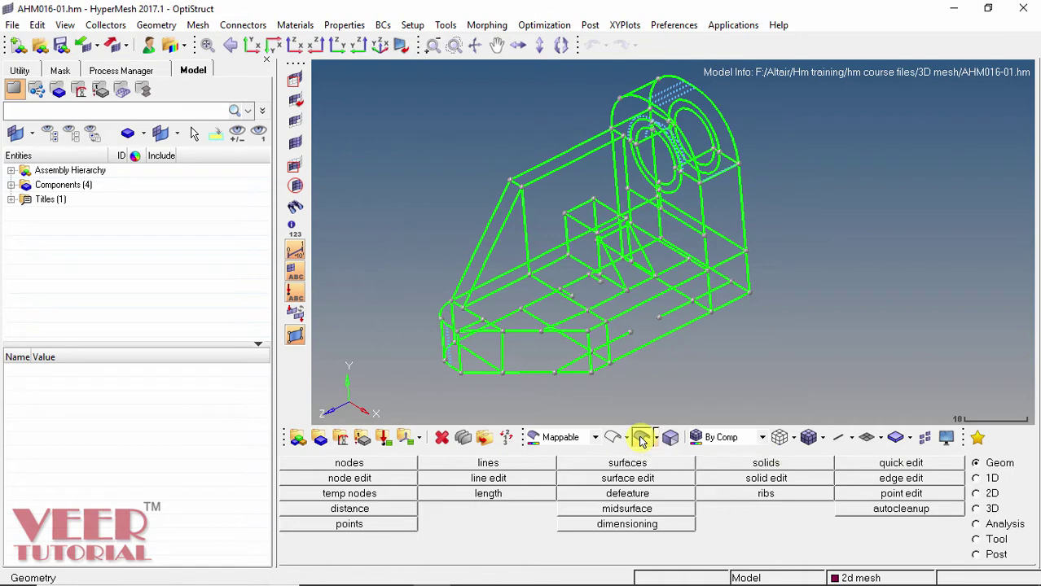
pyautogui.click(641, 439)
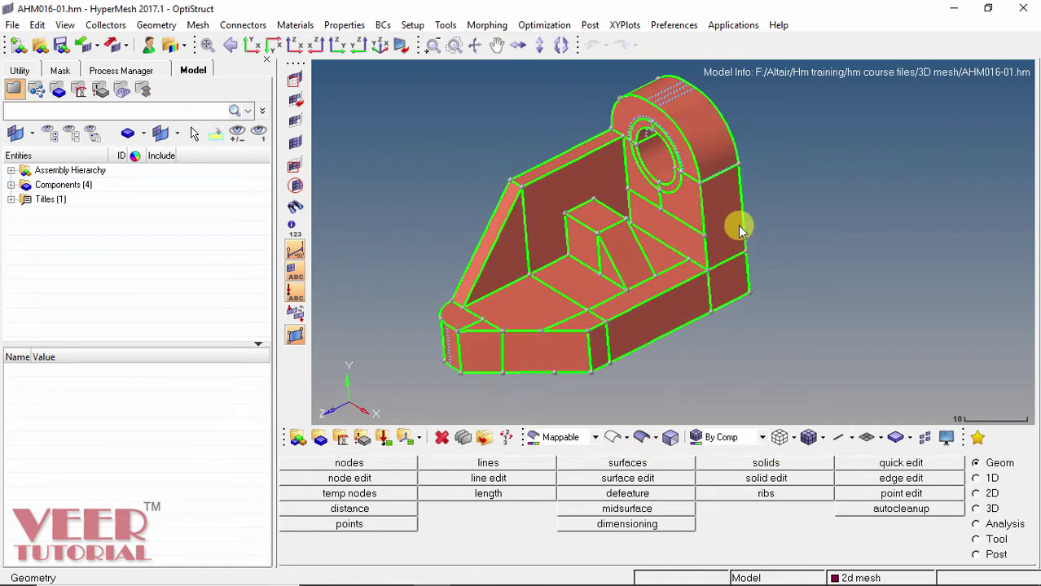
pyautogui.scroll(-2, 763, 215)
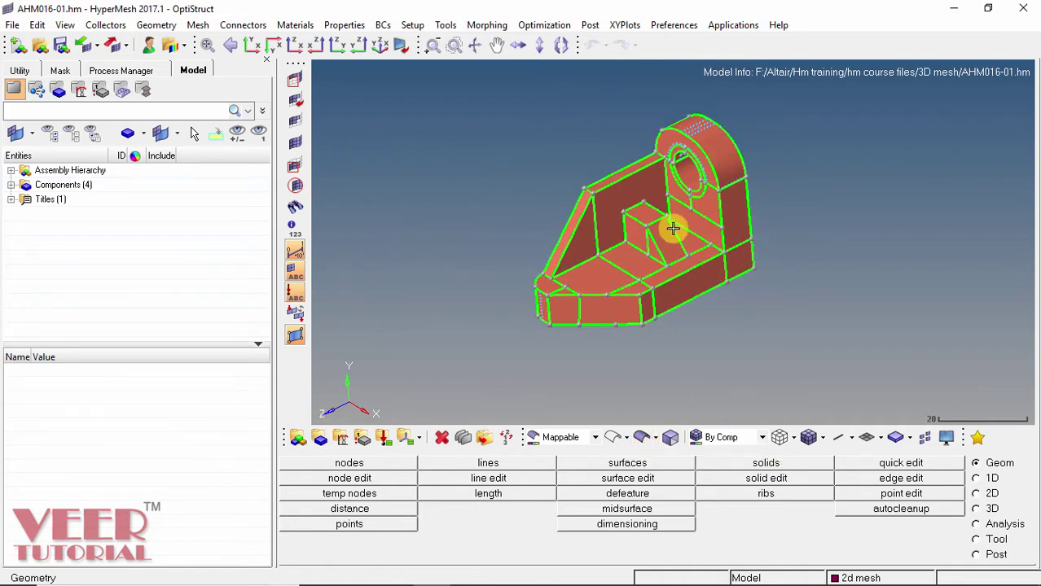
pyautogui.moveTo(738, 251)
pyautogui.keyDown('ctrl'); pyautogui.mouseDown()
pyautogui.moveTo(727, 184)
pyautogui.moveTo(732, 200)
pyautogui.mouseUp(); pyautogui.keyUp('ctrl')
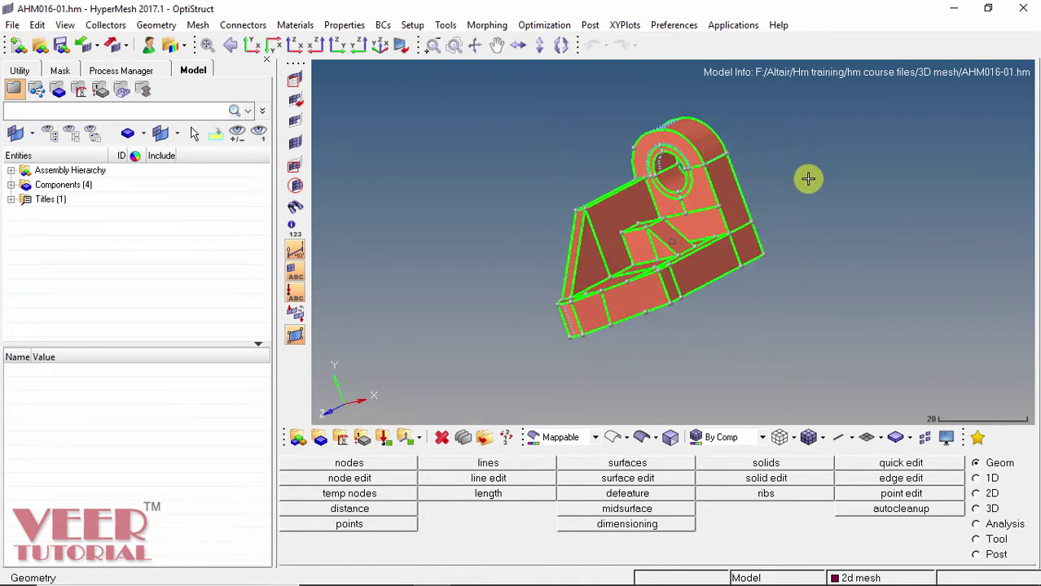
pyautogui.moveTo(813, 188)
pyautogui.keyDown('ctrl'); pyautogui.mouseDown()
pyautogui.moveTo(816, 291)
pyautogui.moveTo(815, 237)
pyautogui.mouseUp(); pyautogui.keyUp('ctrl')
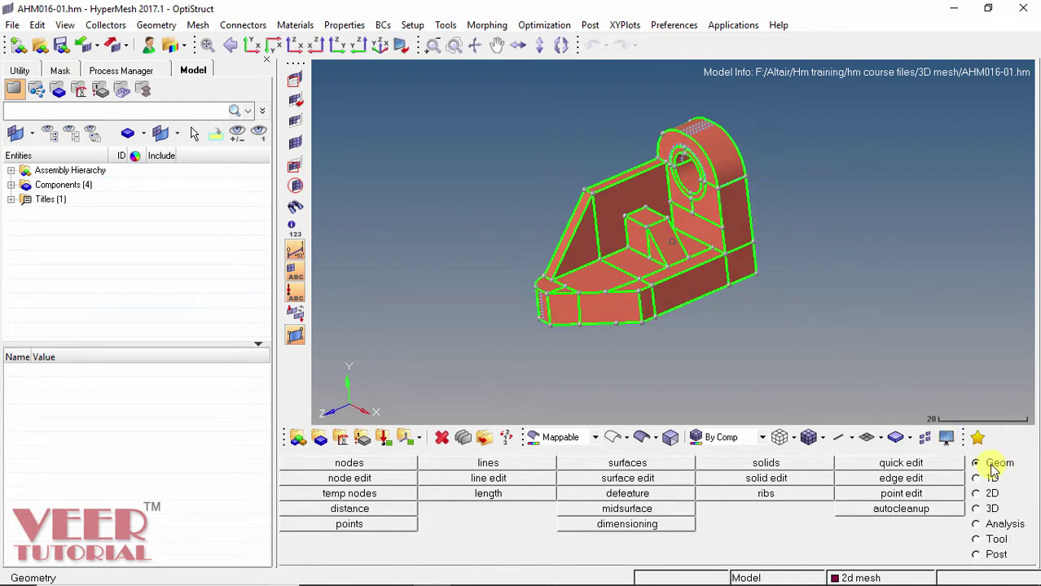
pyautogui.click(772, 481)
# Choose trim with plane/surf and select the bracket solid to split.
pyautogui.click(772, 480)
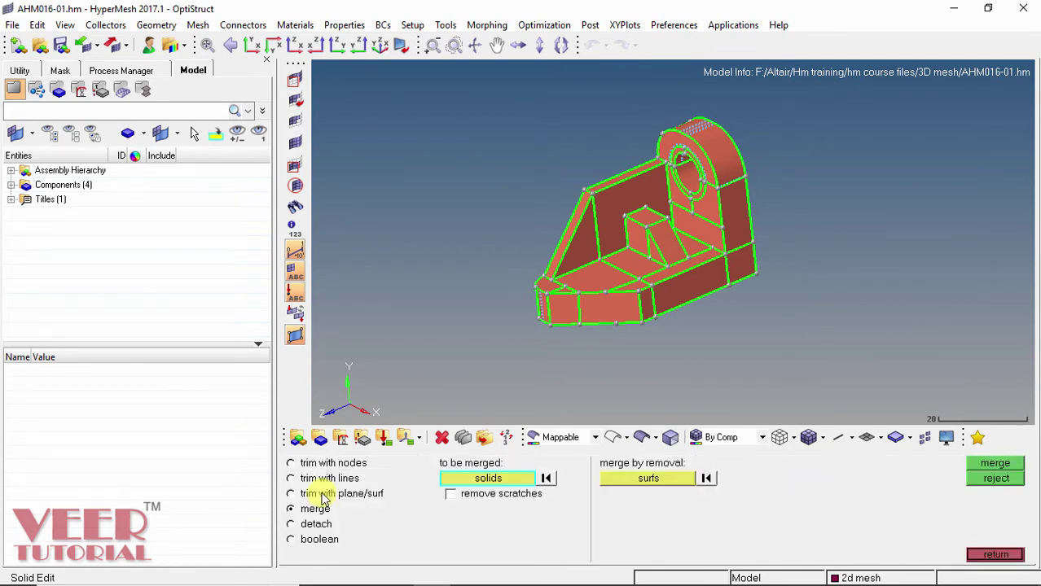
pyautogui.click(325, 495)
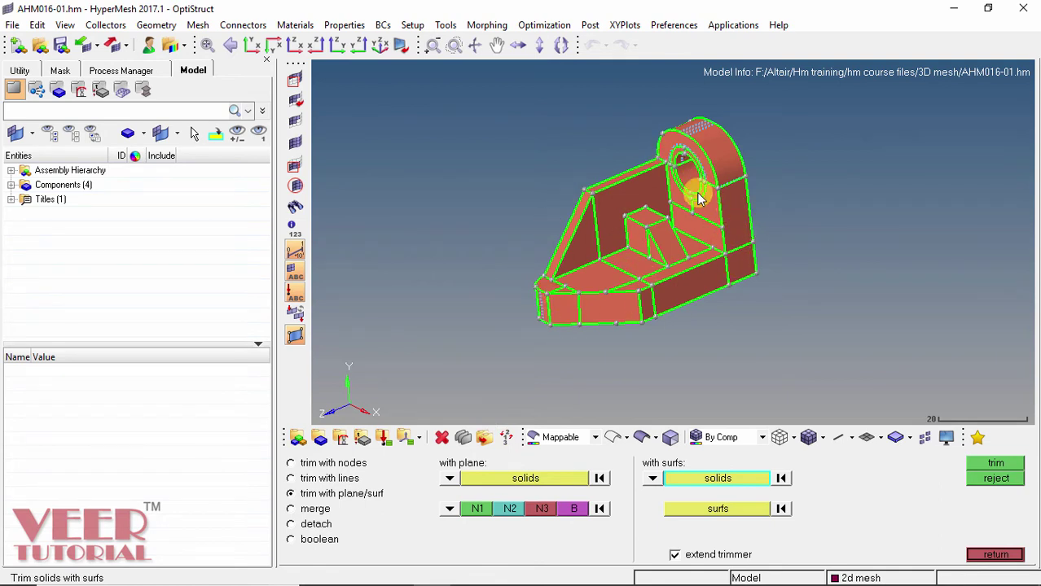
pyautogui.keyDown('ctrl'); pyautogui.moveTo(689, 171); pyautogui.dragTo(727, 236); pyautogui.keyUp('ctrl')
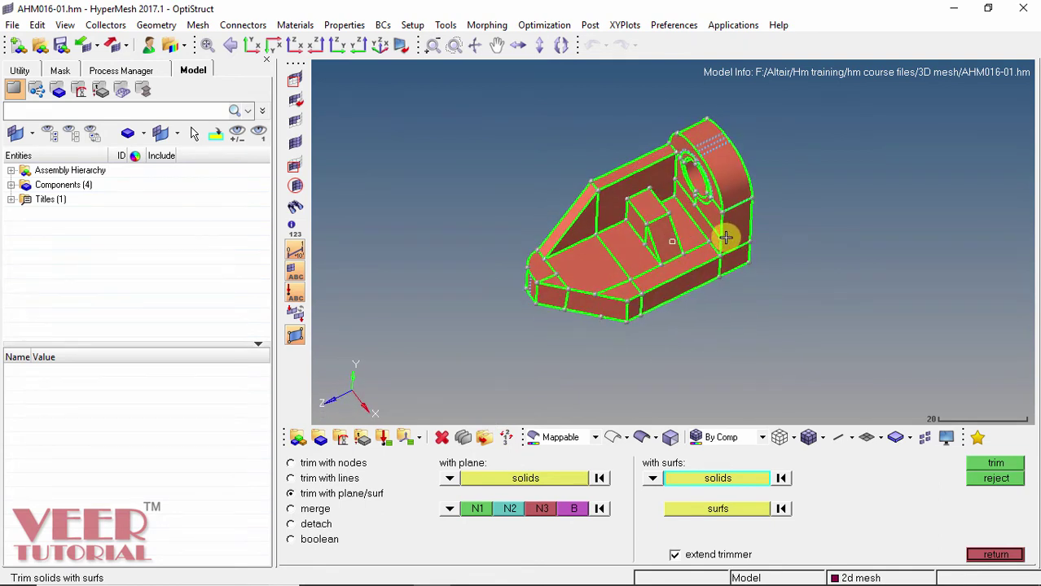
pyautogui.middleClick(709, 196)
pyautogui.keyDown('ctrl'); pyautogui.moveTo(770, 343); pyautogui.dragTo(750, 286); pyautogui.keyUp('ctrl')
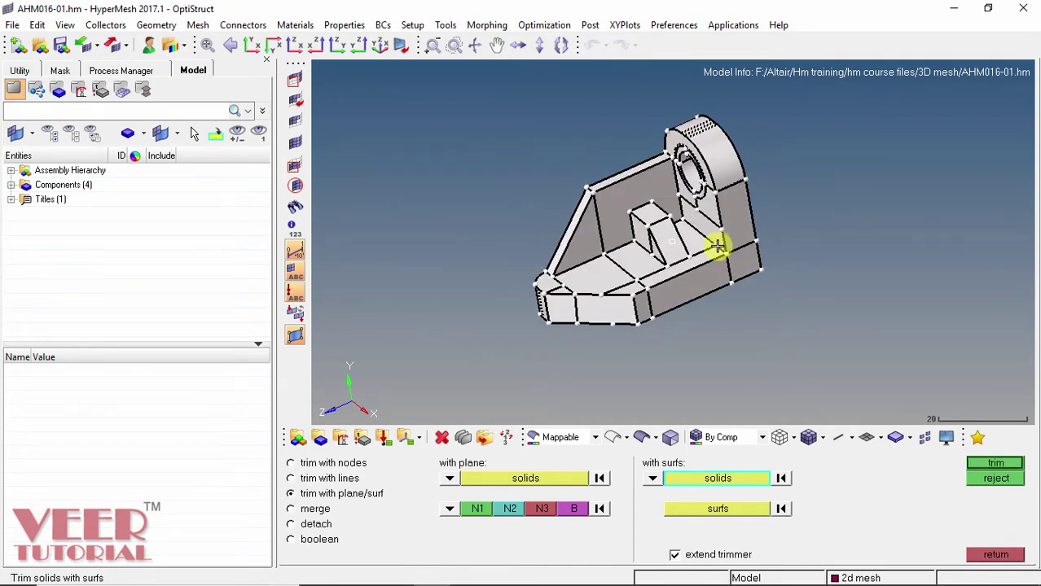
pyautogui.scroll(3, 717, 244)
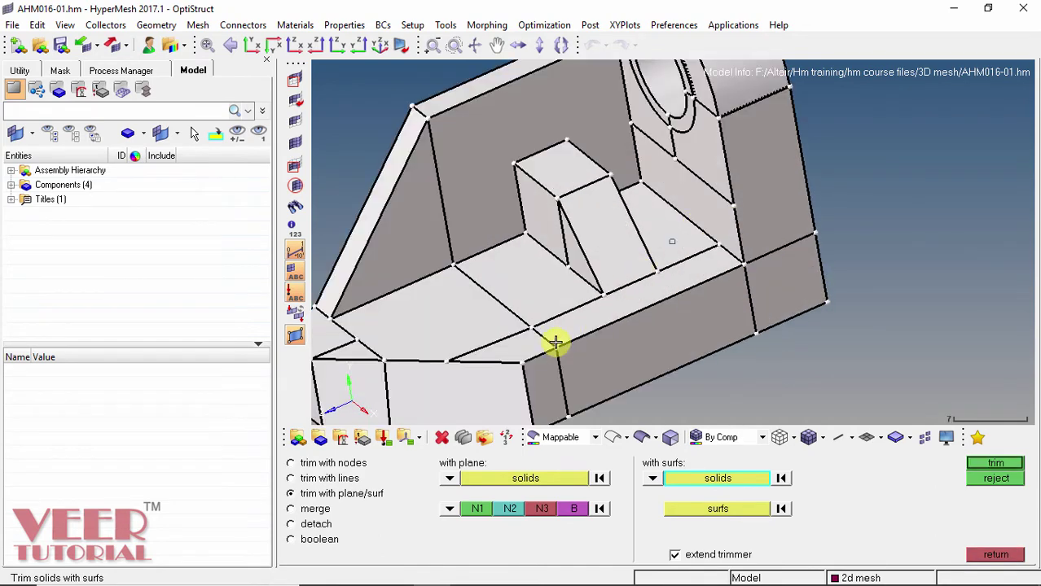
# Trim the bracket with the flat floor face beside the rib.
pyautogui.click(731, 511)
pyautogui.moveTo(744, 272)
pyautogui.keyDown('ctrl'); pyautogui.mouseDown()
pyautogui.moveTo(774, 297)
pyautogui.moveTo(699, 221)
pyautogui.moveTo(792, 309)
pyautogui.moveTo(685, 267)
pyautogui.mouseUp(); pyautogui.keyUp('ctrl')
pyautogui.scroll(1, 681, 263)
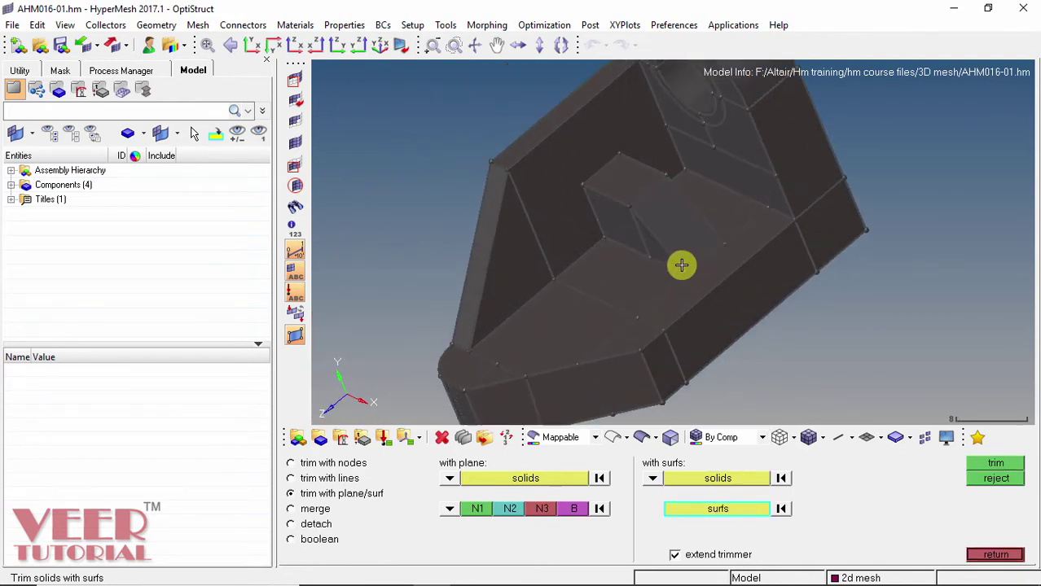
pyautogui.click(635, 281)
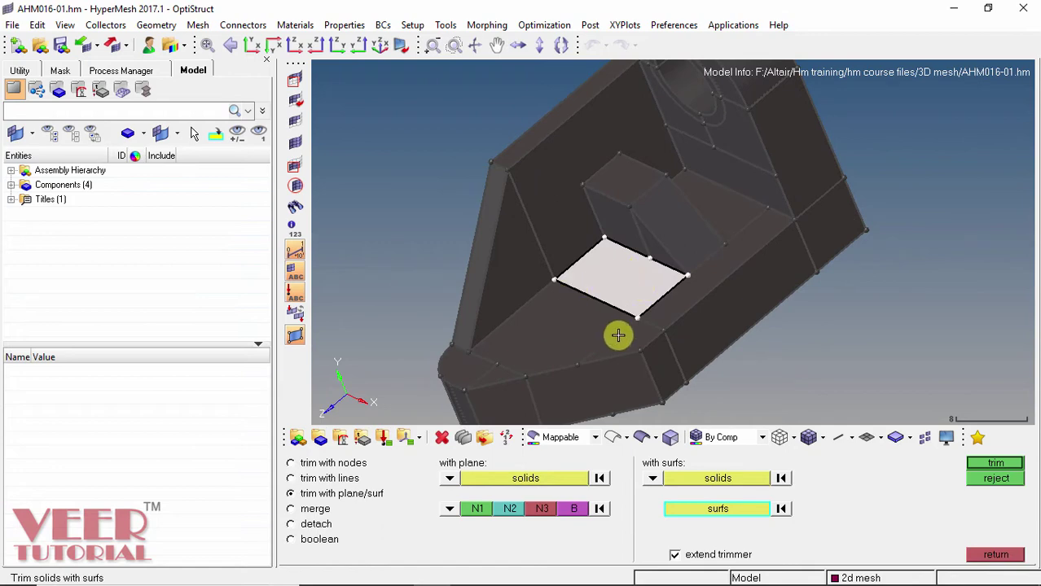
pyautogui.click(993, 466)
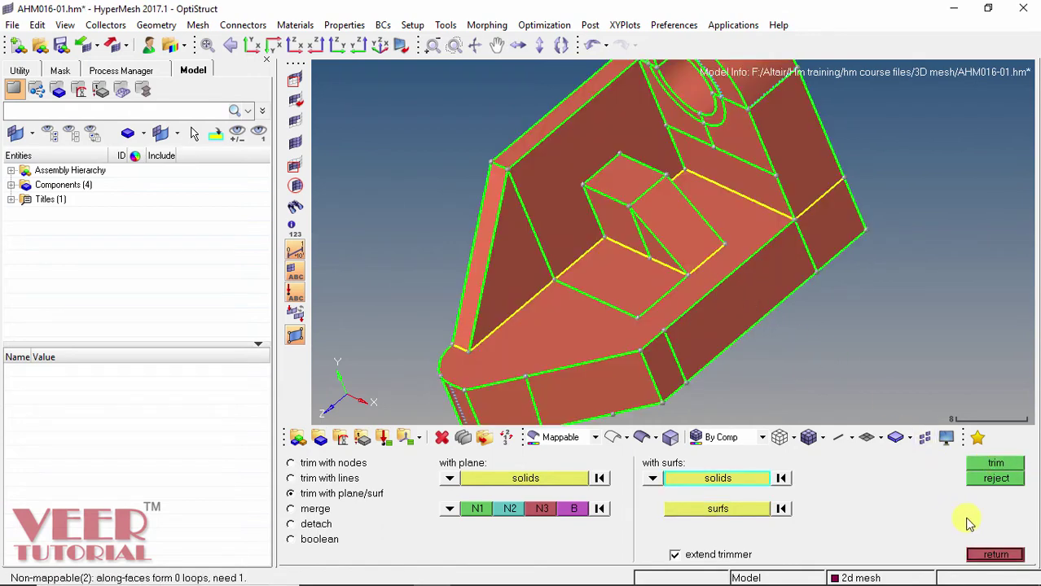
pyautogui.click(995, 555)
pyautogui.keyDown('ctrl'); pyautogui.moveTo(757, 249); pyautogui.dragTo(959, 257); pyautogui.keyUp('ctrl')
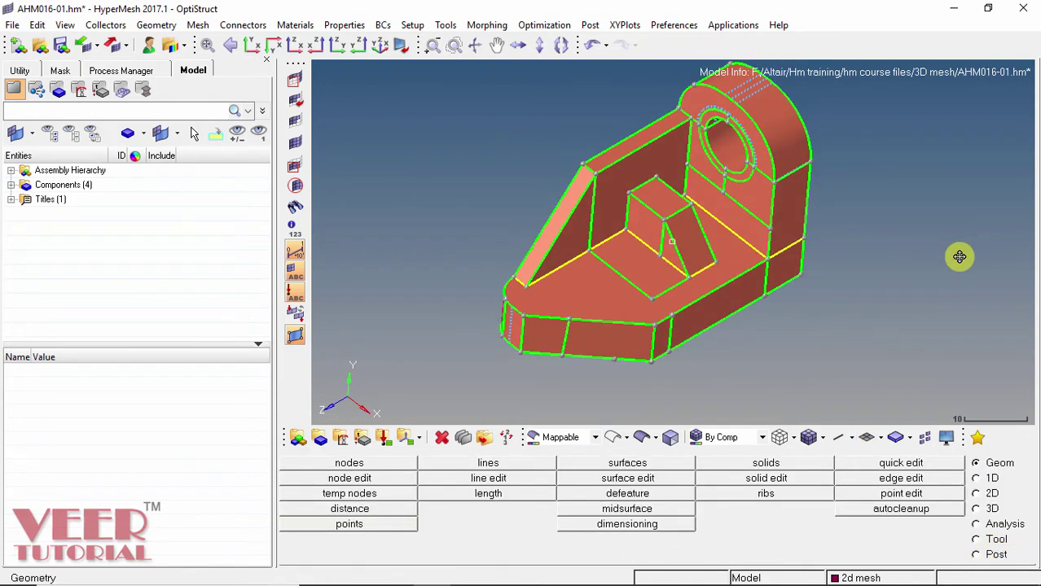
# Trim the upper bracket solid with the face below the boss hole.
pyautogui.click(760, 480)
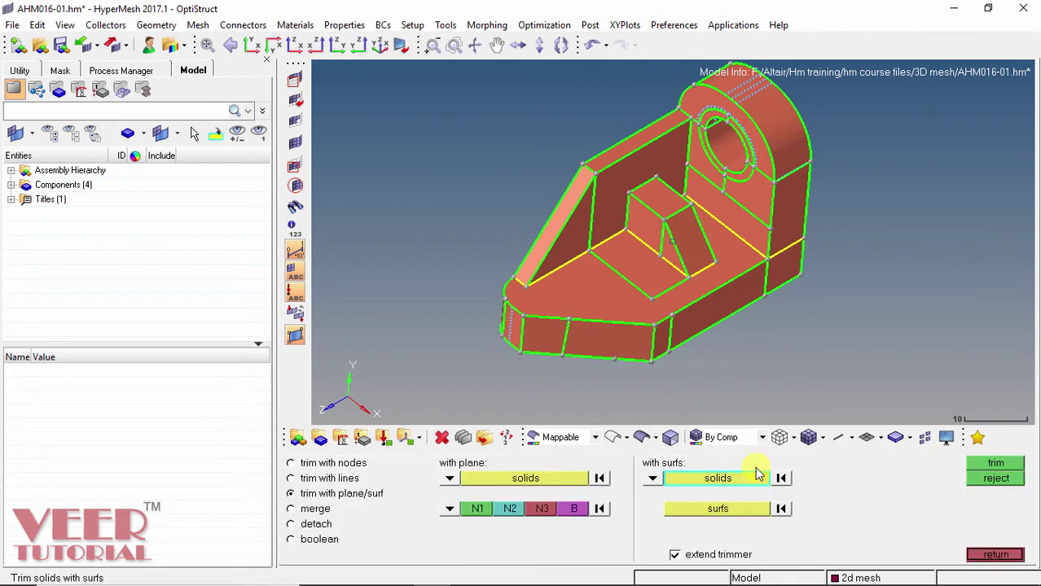
pyautogui.click(747, 201)
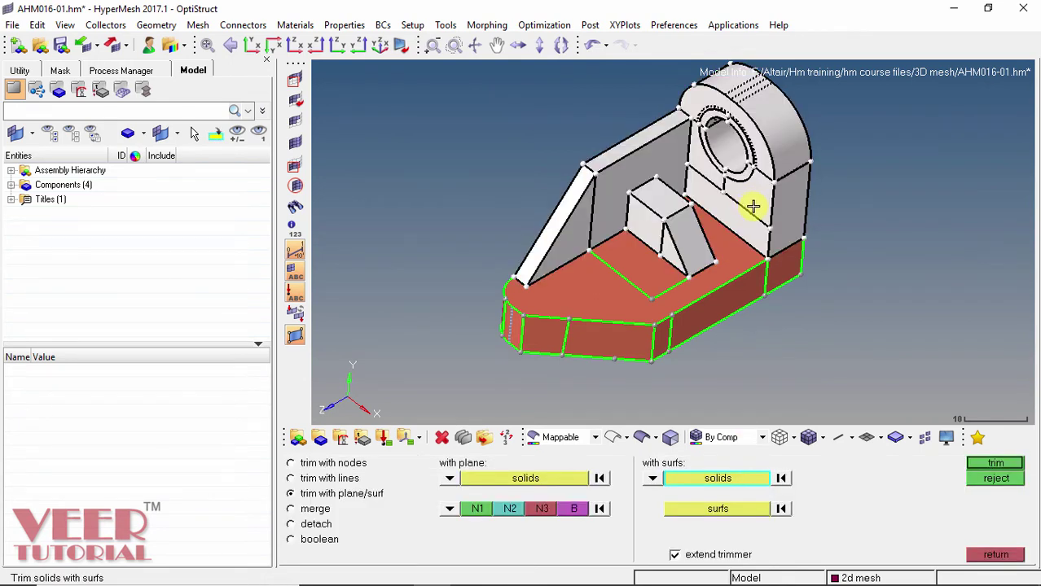
pyautogui.keyDown('ctrl'); pyautogui.moveTo(760, 170); pyautogui.dragTo(760, 209); pyautogui.keyUp('ctrl')
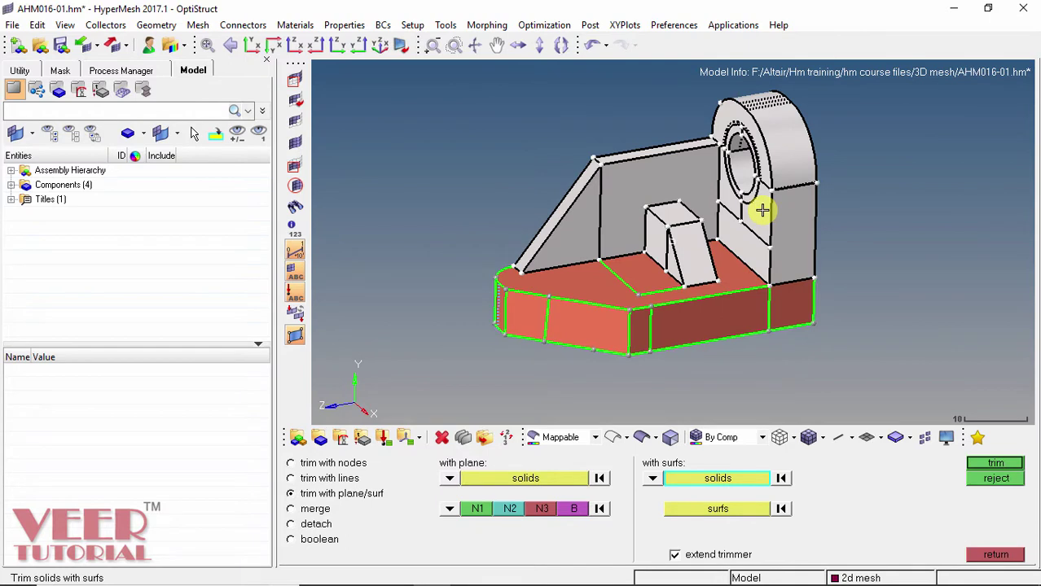
pyautogui.click(720, 513)
pyautogui.keyDown('ctrl'); pyautogui.moveTo(749, 220); pyautogui.dragTo(778, 158); pyautogui.keyUp('ctrl')
pyautogui.scroll(2, 772, 206)
pyautogui.scroll(2, 758, 219)
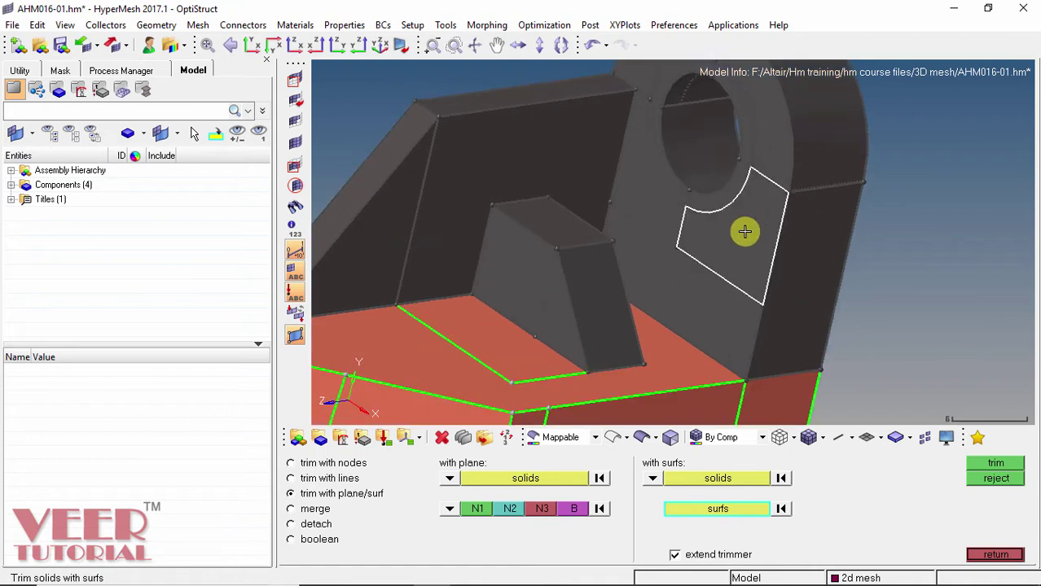
pyautogui.click(744, 232)
pyautogui.scroll(-3, 692, 197)
pyautogui.keyDown('ctrl'); pyautogui.moveTo(692, 197); pyautogui.dragTo(667, 212); pyautogui.keyUp('ctrl')
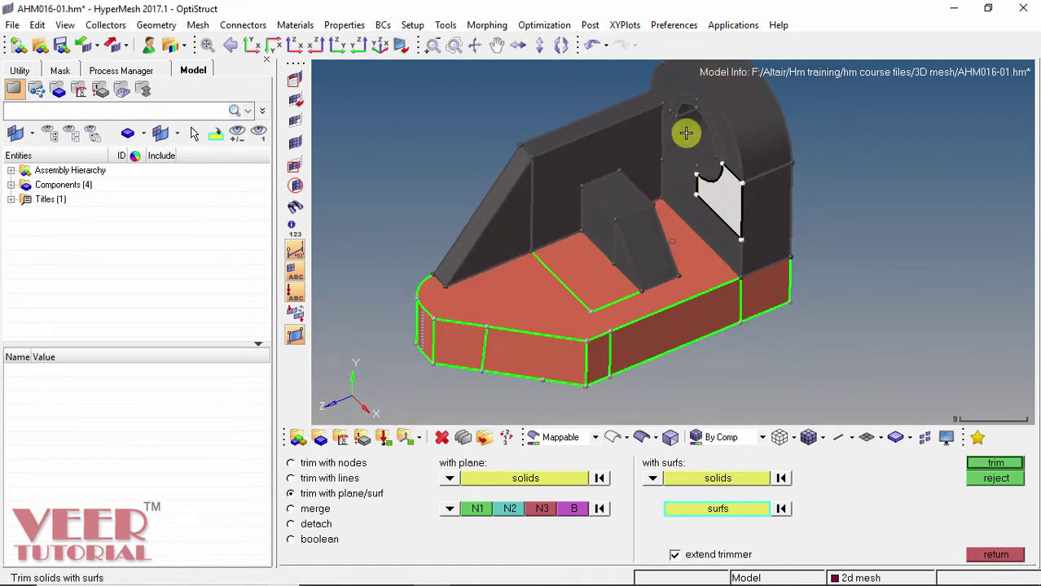
pyautogui.click(994, 467)
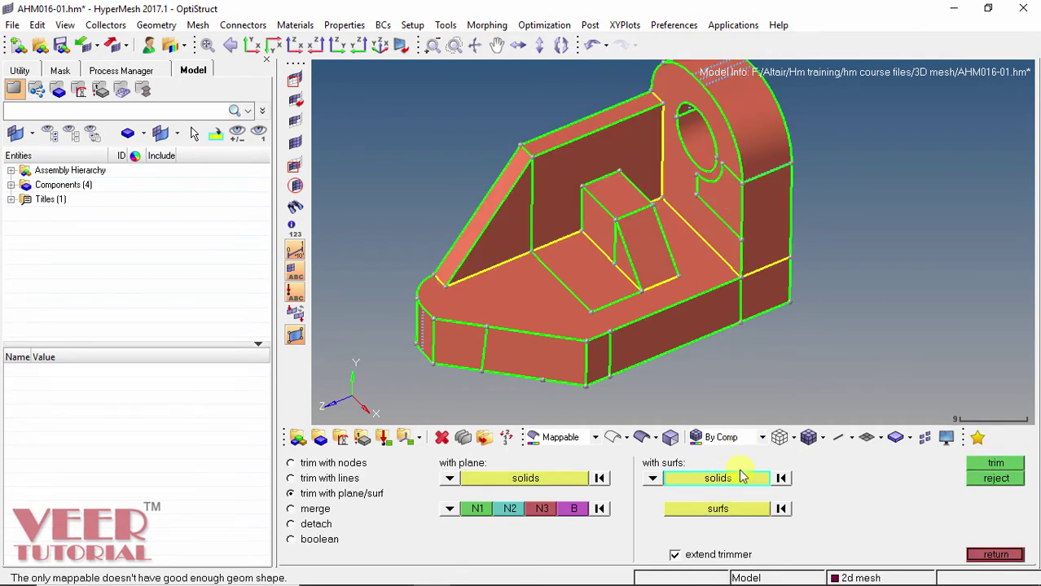
# Reselect only the back wall and rib solid and trim it with the back wall's front face.
pyautogui.click(742, 145)
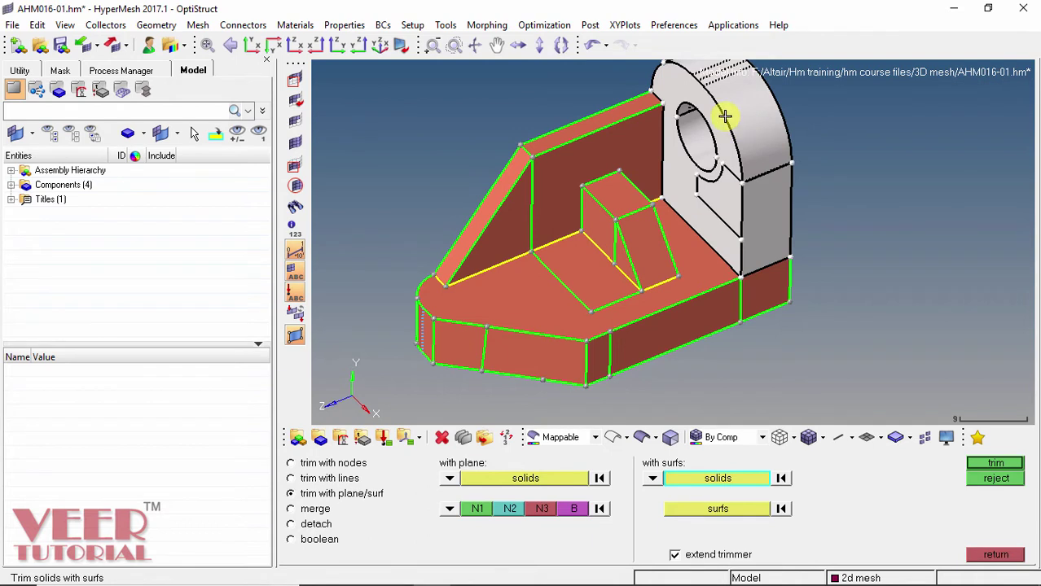
pyautogui.click(666, 190)
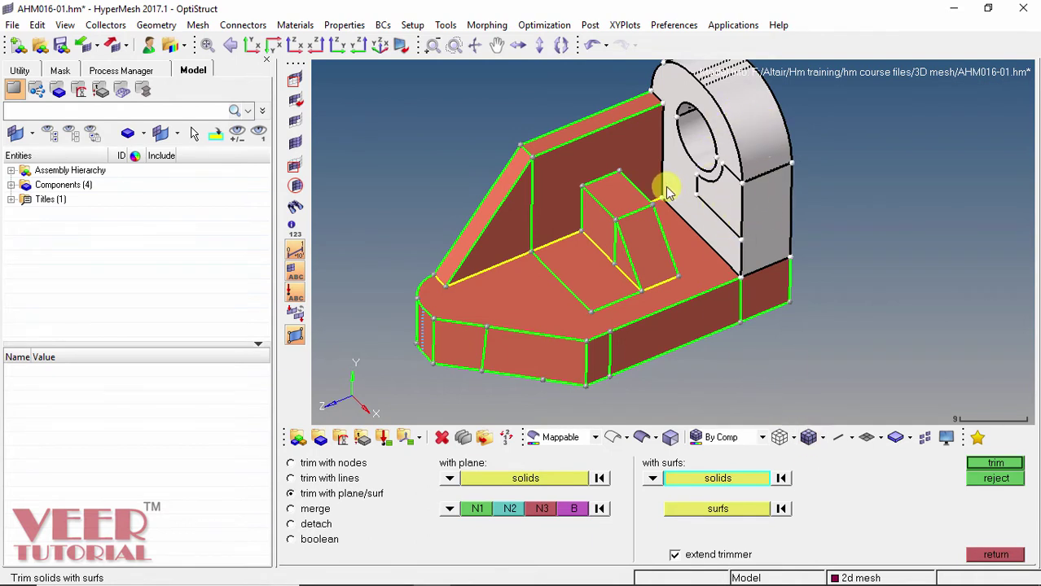
pyautogui.click(781, 479)
pyautogui.keyDown('ctrl'); pyautogui.moveTo(669, 232); pyautogui.dragTo(627, 205); pyautogui.keyUp('ctrl')
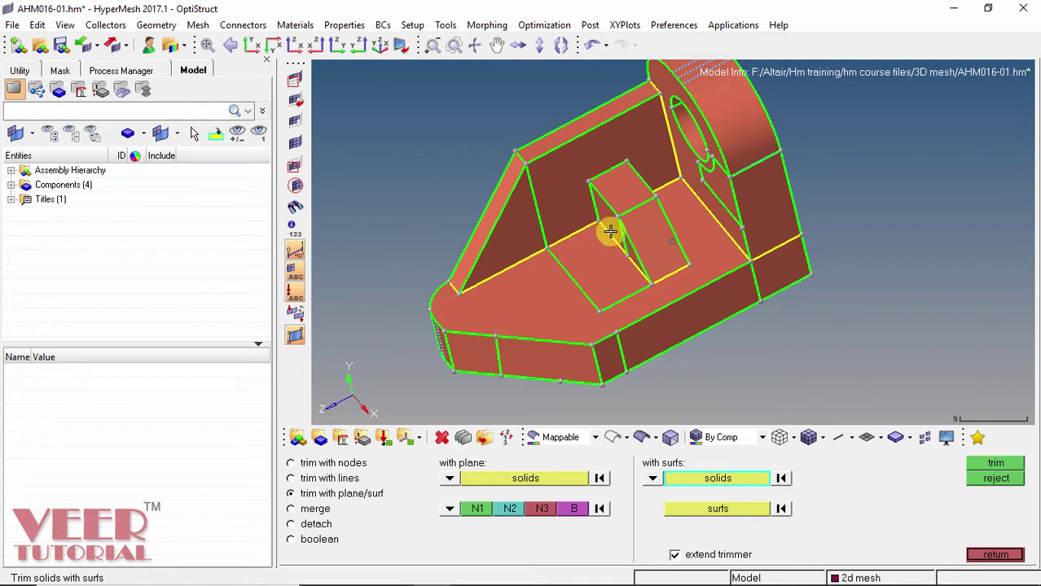
pyautogui.click(565, 182)
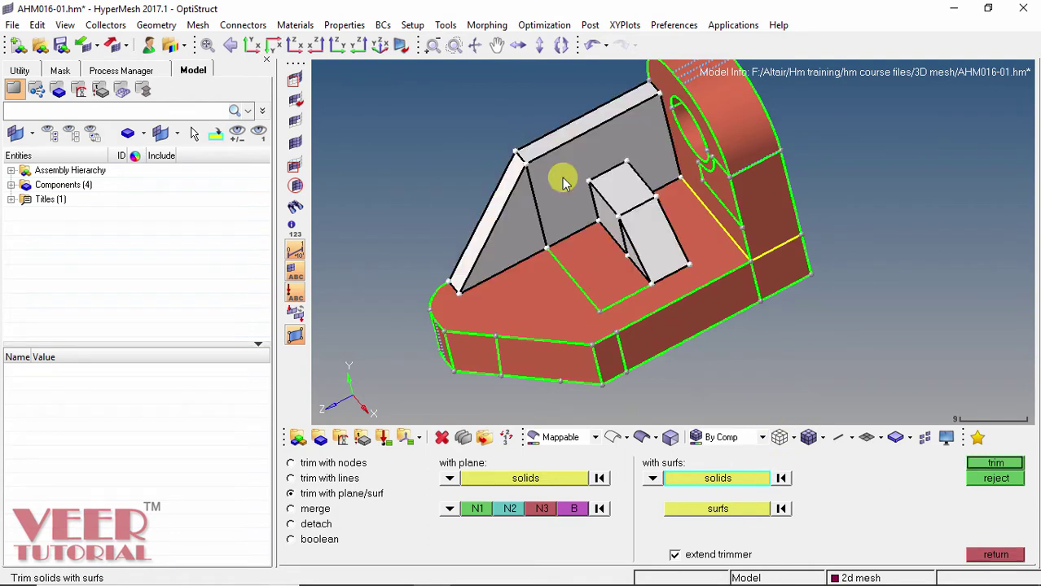
pyautogui.click(722, 511)
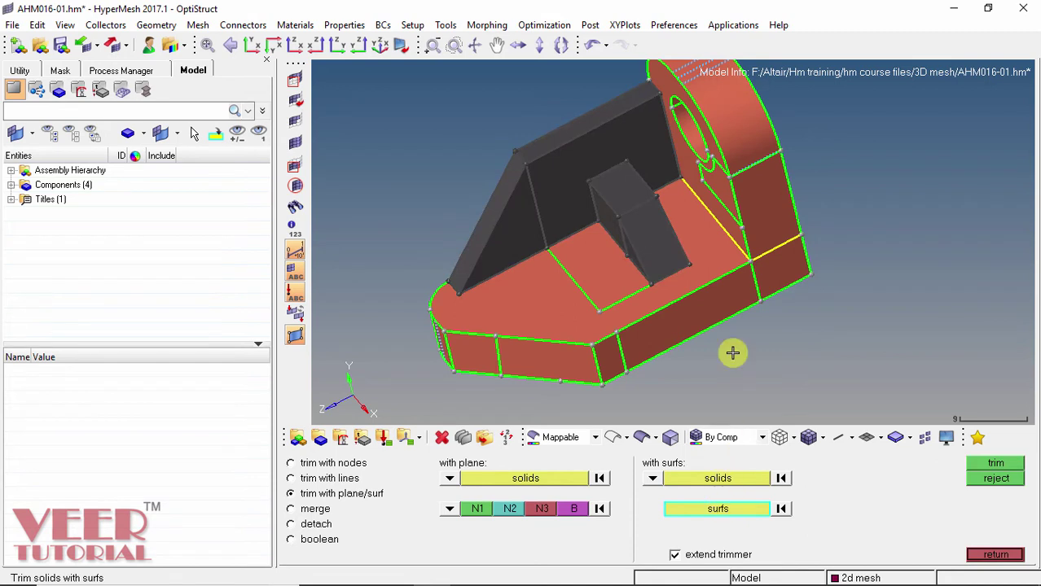
pyautogui.click(559, 201)
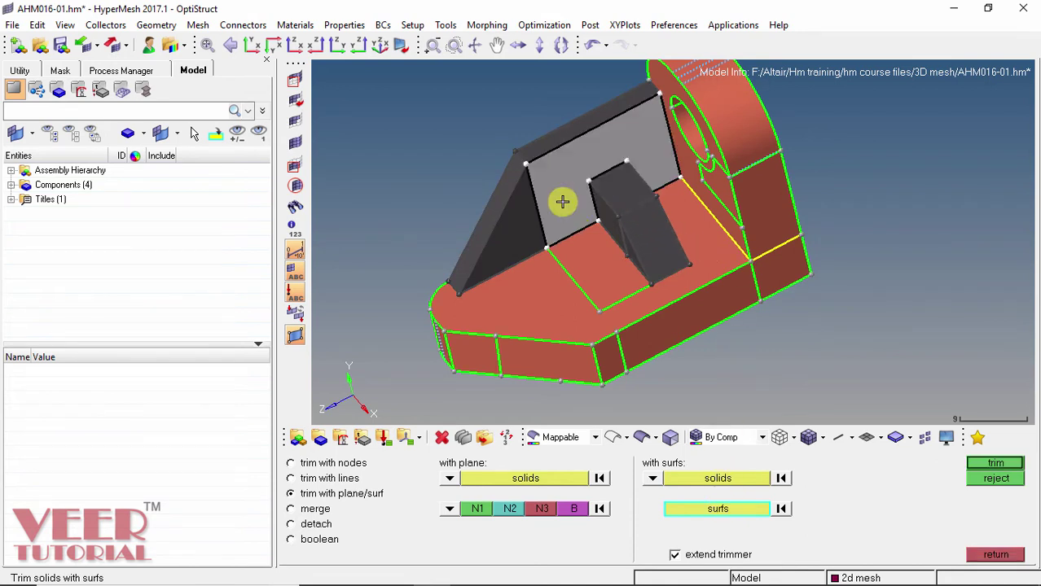
pyautogui.click(995, 464)
pyautogui.keyDown('ctrl'); pyautogui.moveTo(643, 236); pyautogui.dragTo(611, 215); pyautogui.keyUp('ctrl')
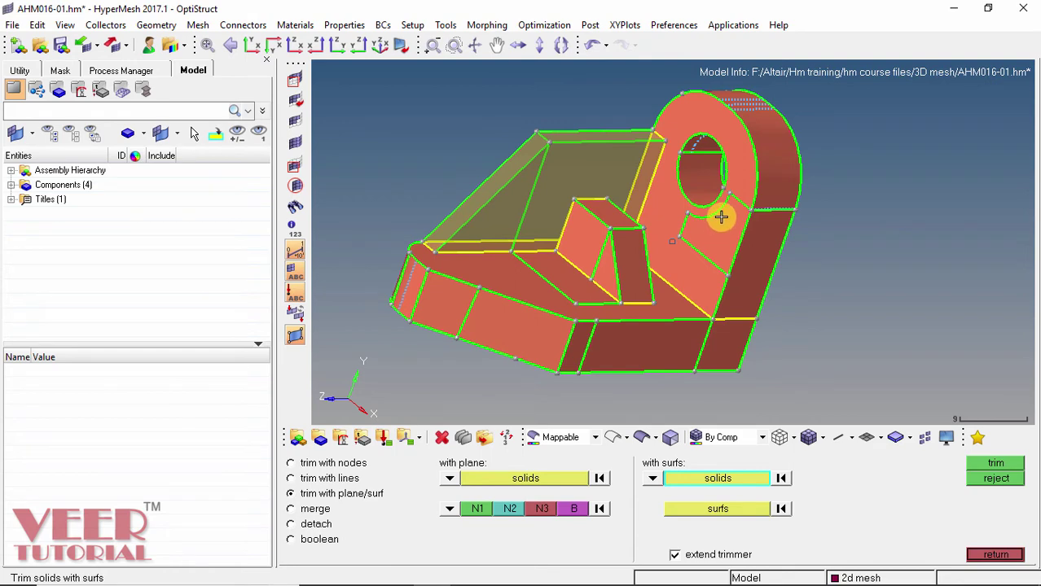
# Trim the lower base block with the upright lug's face.
pyautogui.keyDown('ctrl'); pyautogui.moveTo(721, 217); pyautogui.dragTo(524, 250); pyautogui.keyUp('ctrl')
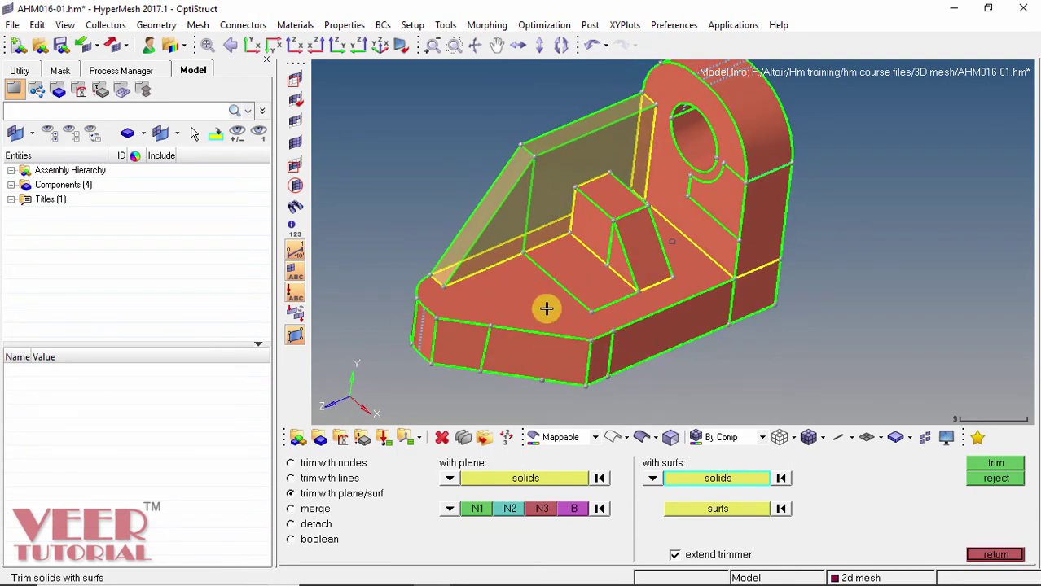
pyautogui.middleClick(593, 312)
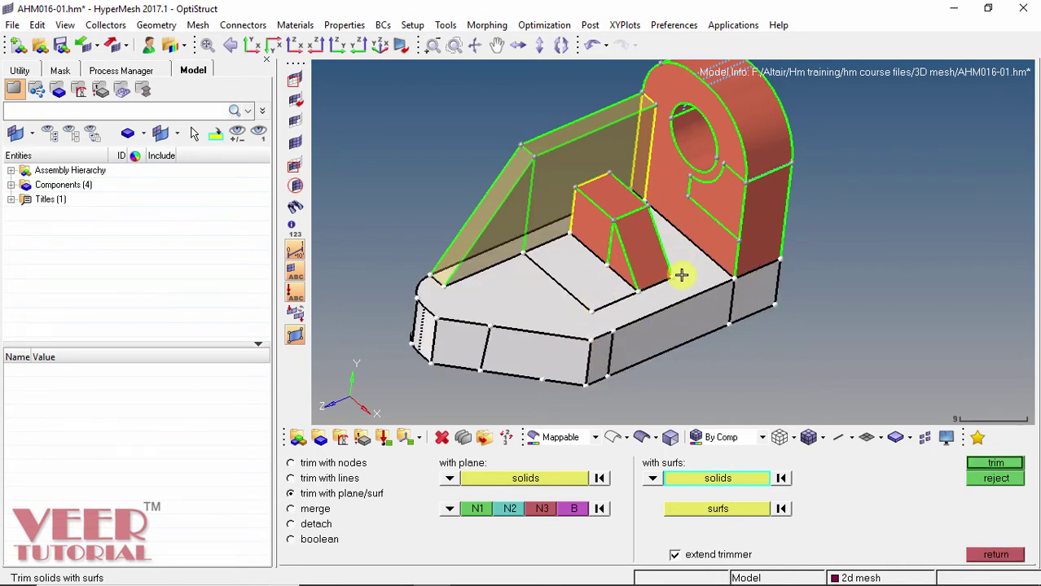
pyautogui.click(723, 510)
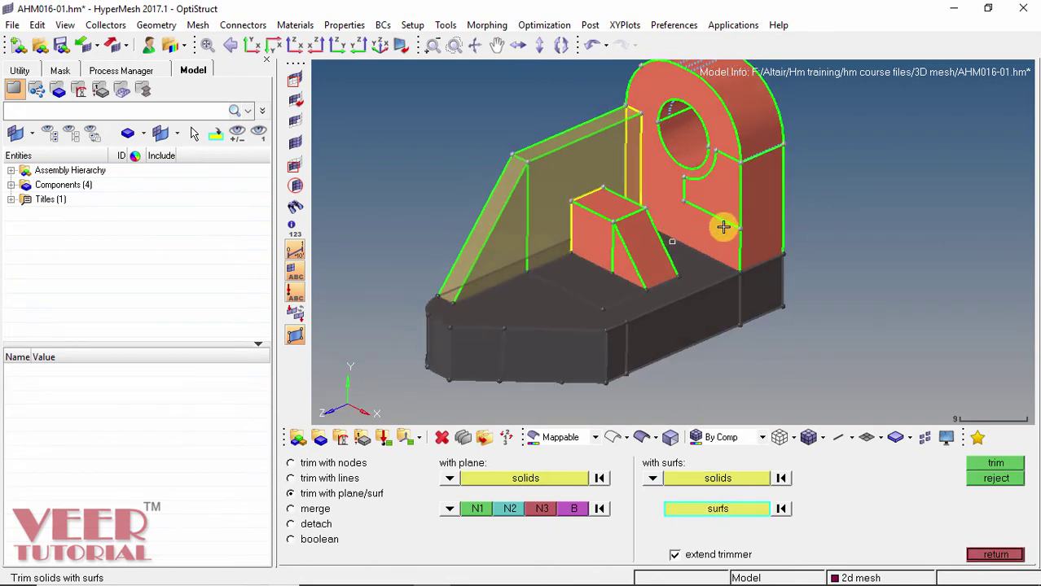
pyautogui.scroll(3, 725, 232)
pyautogui.click(710, 235)
pyautogui.scroll(-4, 651, 204)
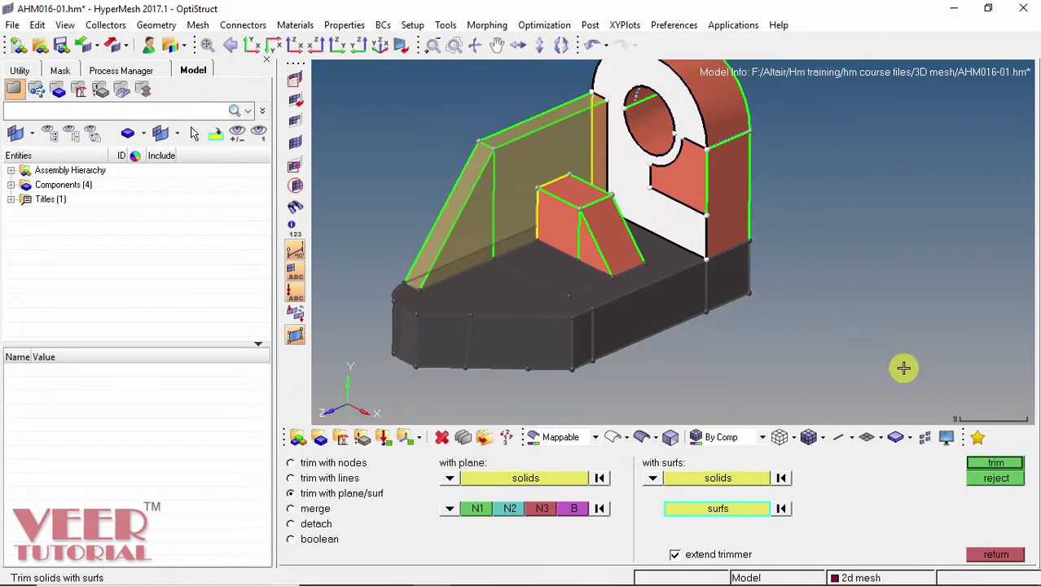
pyautogui.click(1002, 469)
# Inspect the new base pieces and select the base solid for the next trim.
pyautogui.keyDown('ctrl'); pyautogui.moveTo(752, 284); pyautogui.dragTo(648, 390); pyautogui.keyUp('ctrl')
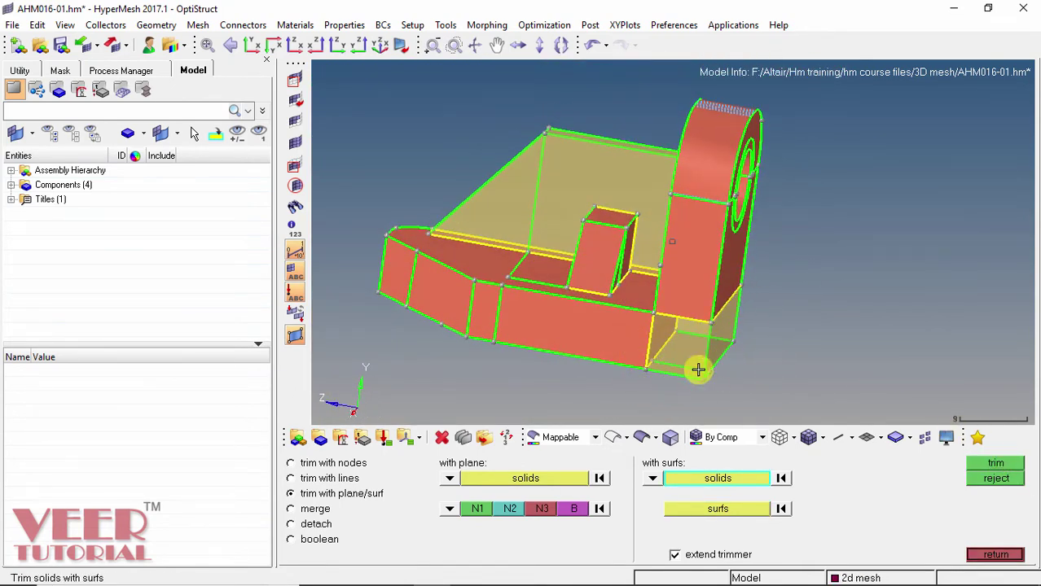
pyautogui.moveTo(778, 310)
pyautogui.keyDown('ctrl'); pyautogui.mouseDown()
pyautogui.moveTo(783, 283)
pyautogui.moveTo(604, 324)
pyautogui.moveTo(702, 356)
pyautogui.mouseUp(); pyautogui.keyUp('ctrl')
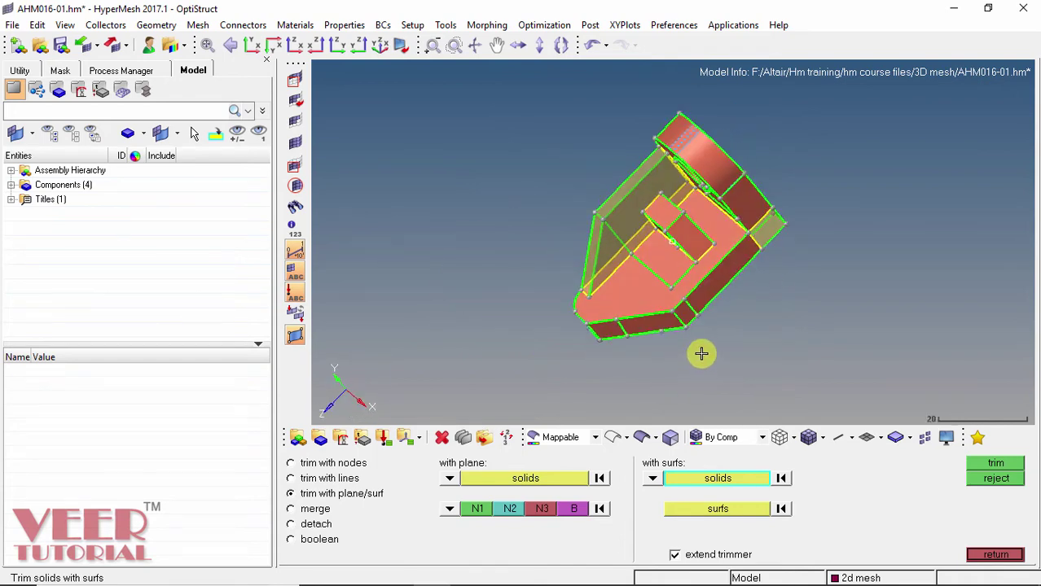
pyautogui.moveTo(610, 276)
pyautogui.keyDown('ctrl'); pyautogui.mouseDown()
pyautogui.moveTo(657, 221)
pyautogui.moveTo(681, 250)
pyautogui.moveTo(674, 240)
pyautogui.moveTo(739, 262)
pyautogui.moveTo(739, 321)
pyautogui.moveTo(686, 234)
pyautogui.moveTo(692, 281)
pyautogui.moveTo(697, 272)
pyautogui.moveTo(685, 363)
pyautogui.moveTo(709, 248)
pyautogui.moveTo(783, 328)
pyautogui.moveTo(676, 209)
pyautogui.moveTo(647, 251)
pyautogui.mouseUp(); pyautogui.keyUp('ctrl')
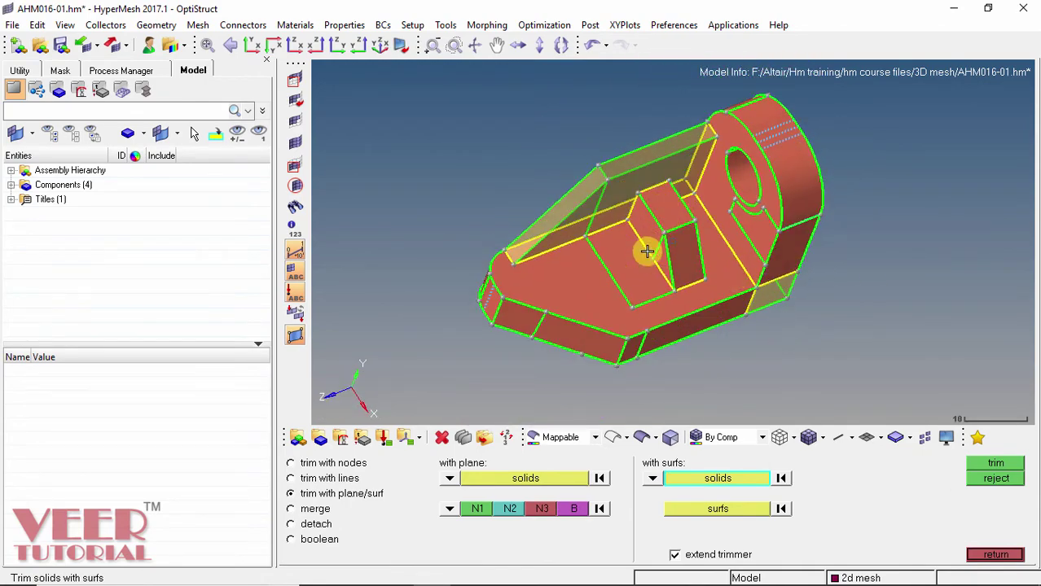
pyautogui.click(690, 308)
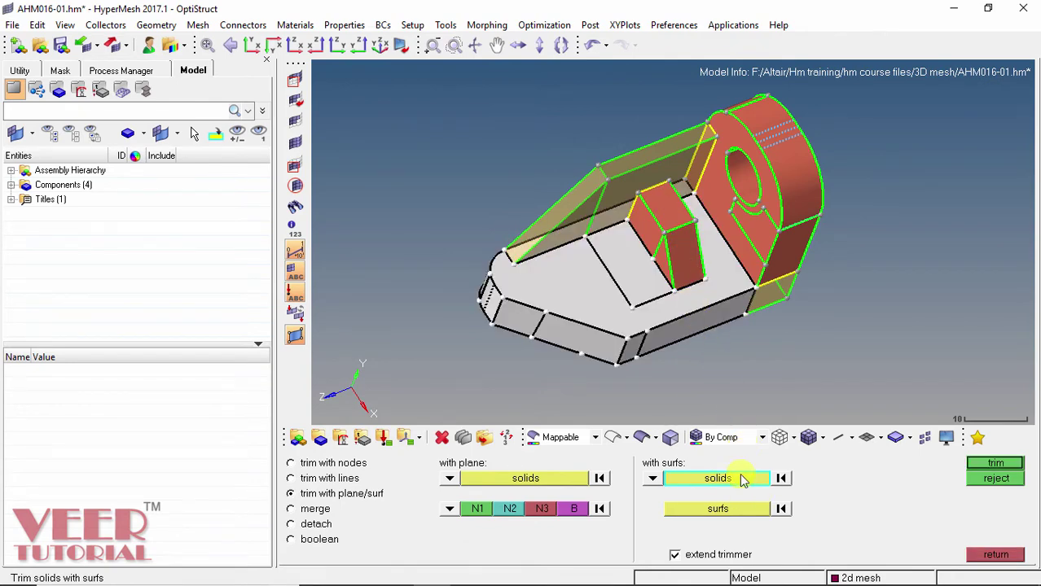
# Trim the base solid using the rib's face and its narrow side face as cutting surfaces.
pyautogui.click(721, 509)
pyautogui.scroll(3, 681, 223)
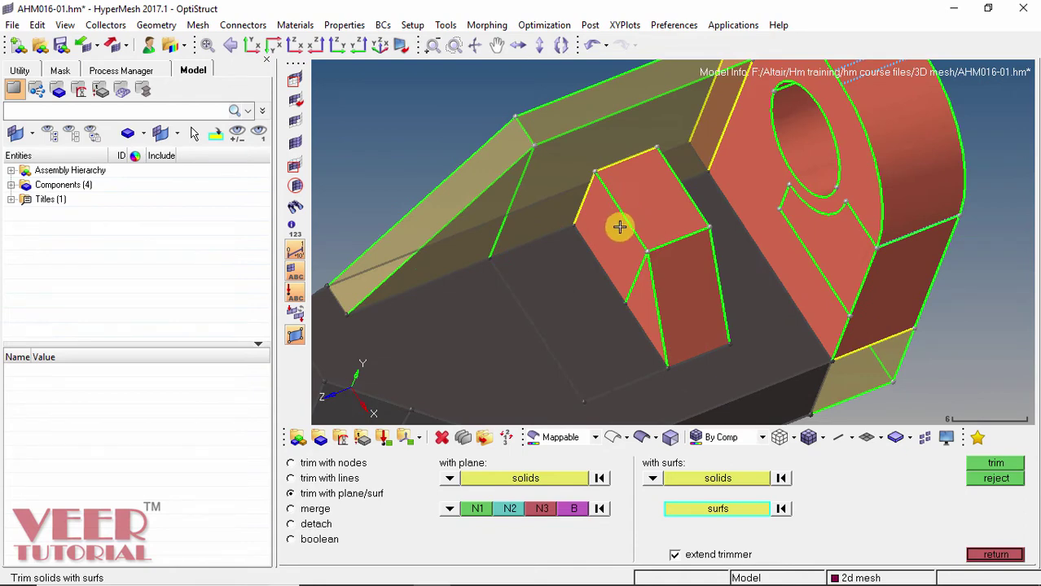
pyautogui.click(619, 234)
pyautogui.keyDown('ctrl'); pyautogui.moveTo(787, 290); pyautogui.dragTo(647, 284); pyautogui.keyUp('ctrl')
pyautogui.click(745, 265)
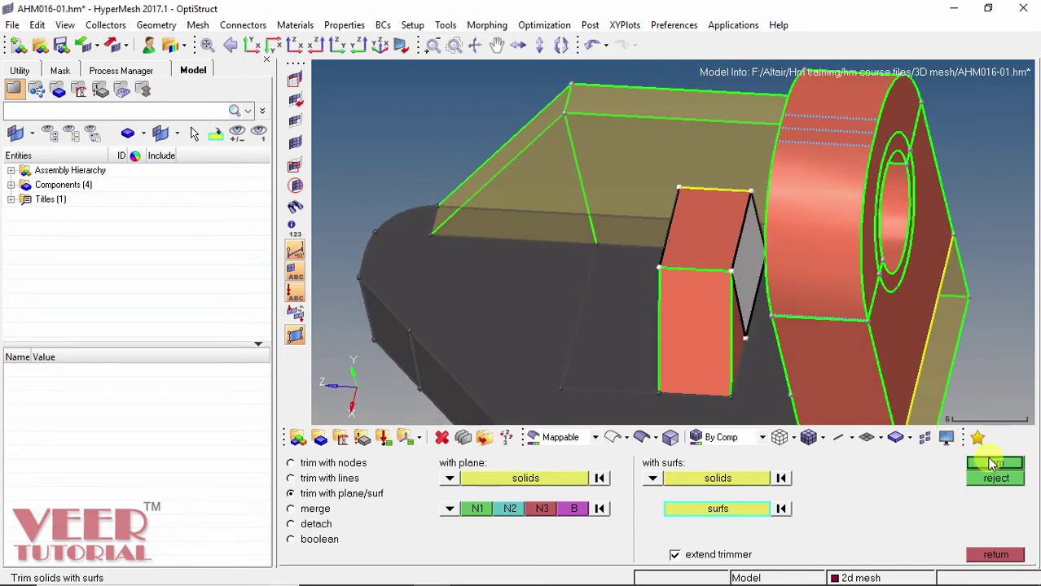
pyautogui.middleClick(719, 277)
pyautogui.scroll(-3, 781, 237)
pyautogui.keyDown('ctrl'); pyautogui.moveTo(780, 237); pyautogui.dragTo(734, 248); pyautogui.keyUp('ctrl')
pyautogui.scroll(5, 682, 219)
pyautogui.scroll(2, 581, 216)
pyautogui.scroll(-5, 760, 293)
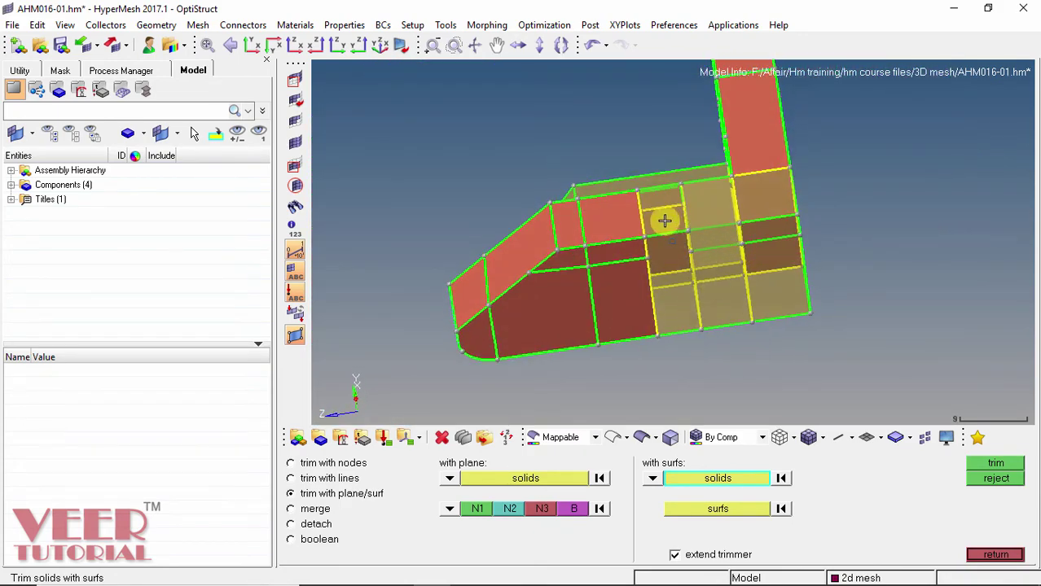
pyautogui.keyDown('ctrl'); pyautogui.moveTo(674, 226); pyautogui.dragTo(620, 270); pyautogui.keyUp('ctrl')
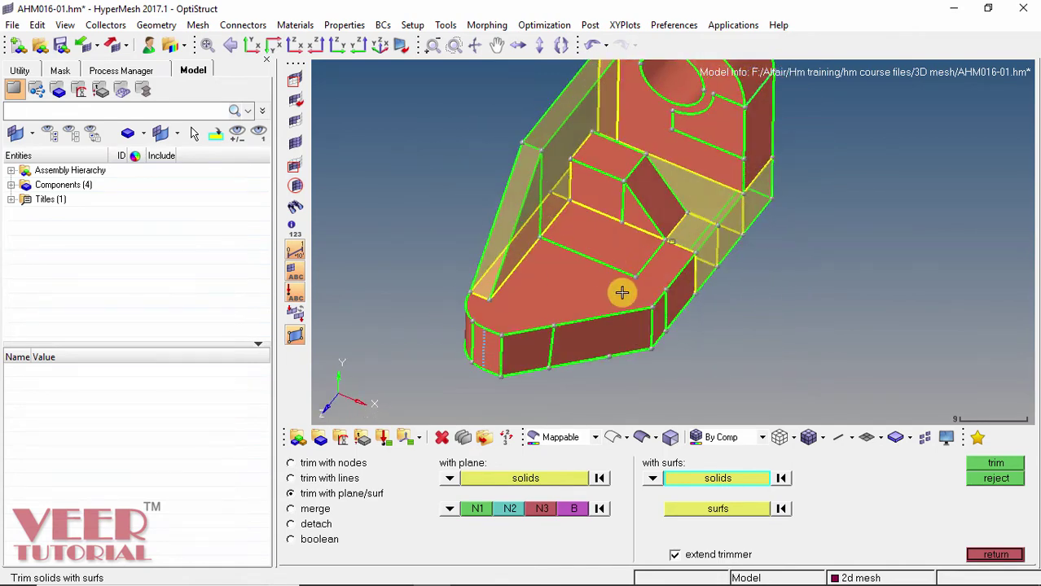
# Select the front base piece and the lower middle piece for trimming.
pyautogui.keyDown('ctrl'); pyautogui.moveTo(793, 267); pyautogui.dragTo(646, 237); pyautogui.keyUp('ctrl')
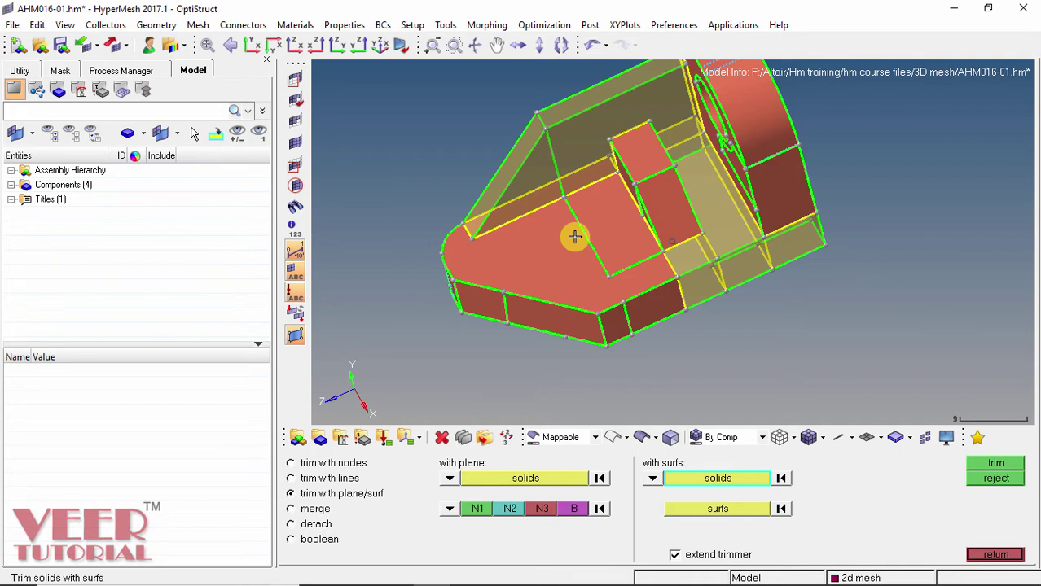
pyautogui.keyDown('ctrl'); pyautogui.moveTo(600, 144); pyautogui.dragTo(518, 199); pyautogui.keyUp('ctrl')
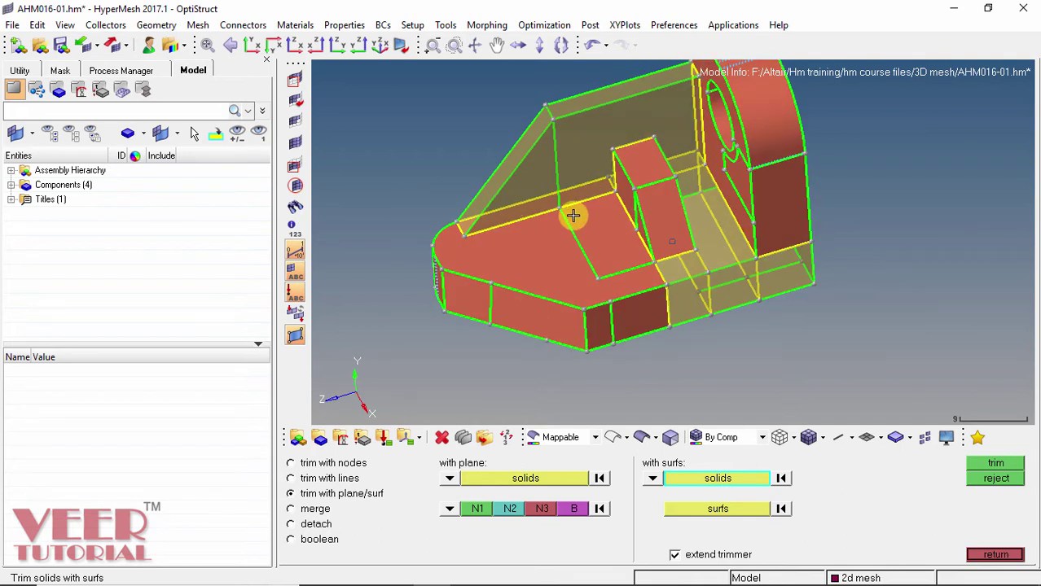
pyautogui.click(546, 252)
pyautogui.keyDown('ctrl'); pyautogui.moveTo(755, 245); pyautogui.dragTo(622, 109); pyautogui.keyUp('ctrl')
pyautogui.keyDown('ctrl'); pyautogui.moveTo(757, 184); pyautogui.dragTo(756, 328); pyautogui.keyUp('ctrl')
pyautogui.click(679, 298)
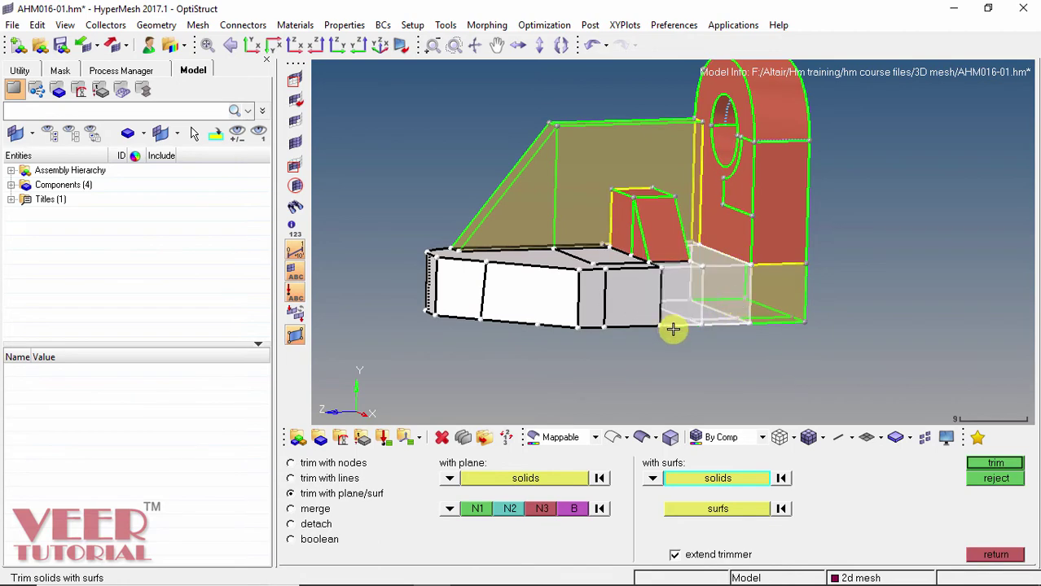
pyautogui.keyDown('ctrl'); pyautogui.moveTo(662, 274); pyautogui.dragTo(656, 231); pyautogui.keyUp('ctrl')
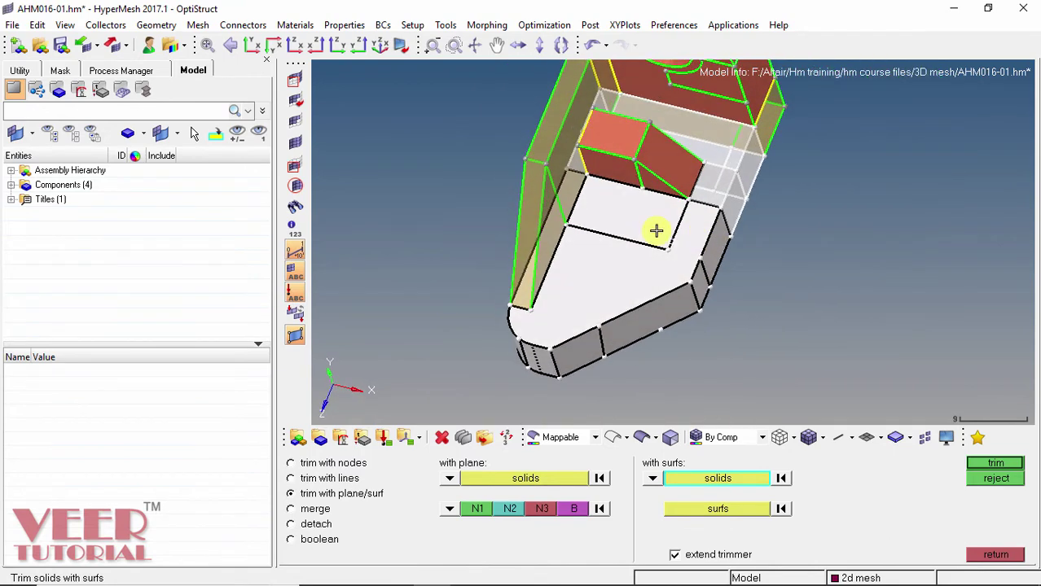
# Split the selected pieces with the rib's left side face.
pyautogui.click(714, 519)
pyautogui.click(553, 224)
pyautogui.keyDown('ctrl'); pyautogui.moveTo(553, 221); pyautogui.dragTo(560, 191); pyautogui.keyUp('ctrl')
pyautogui.click(560, 191)
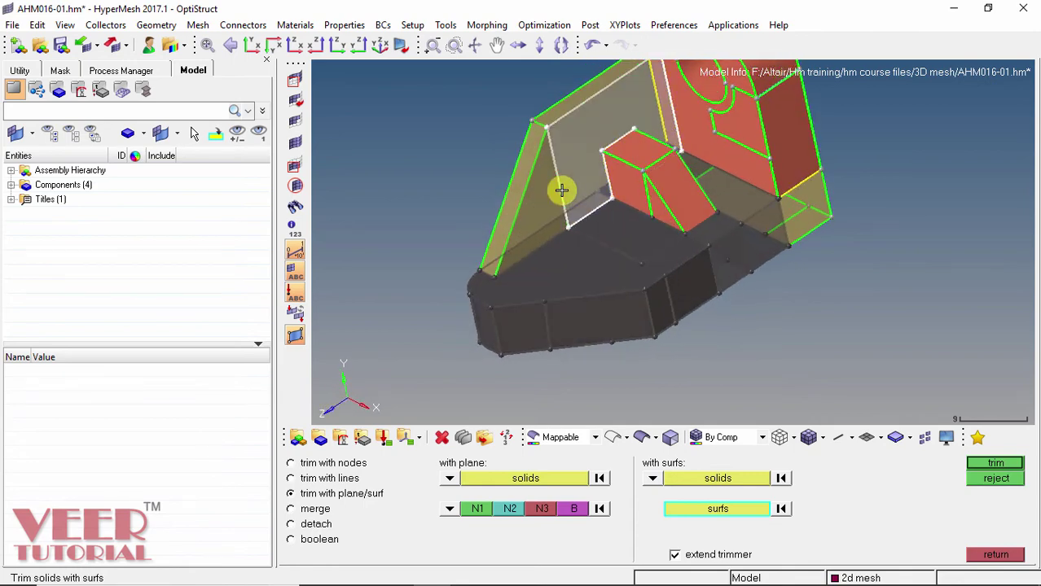
pyautogui.click(992, 466)
# Switch to trim with plane and select the front base solid to cut.
pyautogui.keyDown('ctrl'); pyautogui.moveTo(580, 177); pyautogui.dragTo(576, 156); pyautogui.keyUp('ctrl')
pyautogui.keyDown('ctrl'); pyautogui.moveTo(569, 212); pyautogui.dragTo(551, 272); pyautogui.keyUp('ctrl')
pyautogui.scroll(-2, 551, 272)
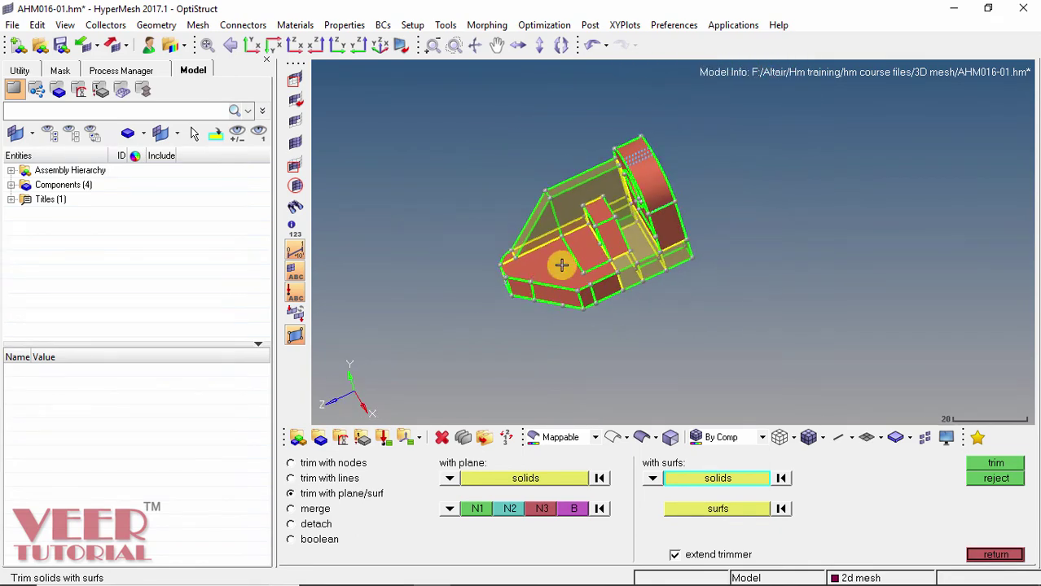
pyautogui.scroll(2, 567, 224)
pyautogui.keyDown('ctrl'); pyautogui.moveTo(673, 226); pyautogui.dragTo(651, 269); pyautogui.keyUp('ctrl')
pyautogui.click(329, 478)
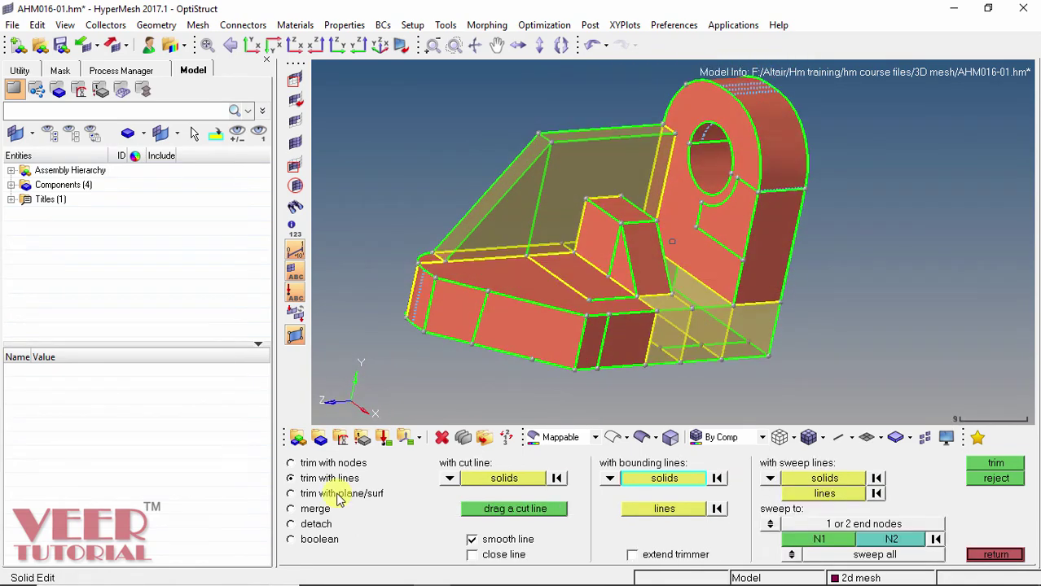
pyautogui.click(340, 495)
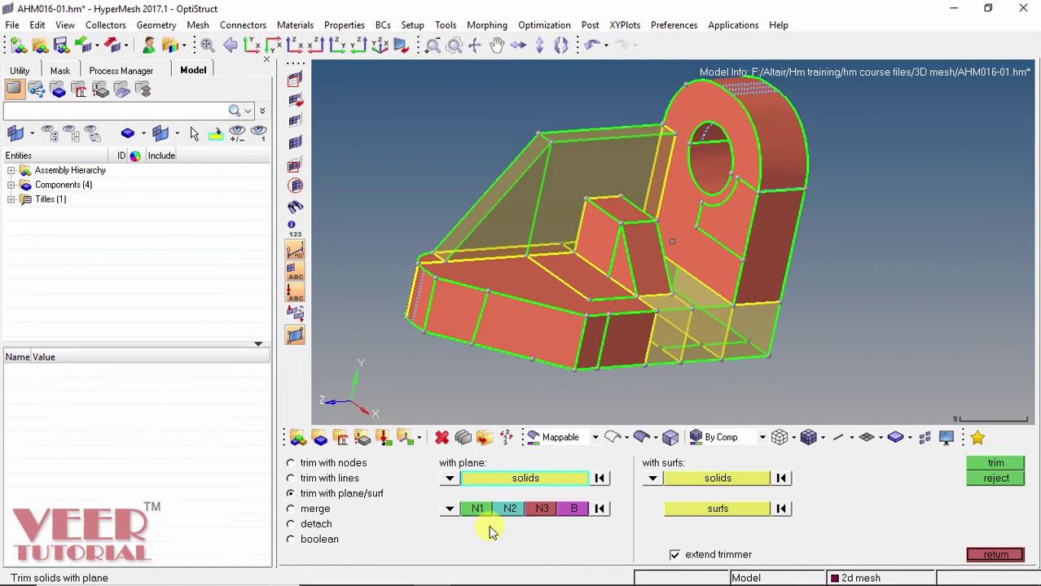
pyautogui.keyDown('ctrl'); pyautogui.moveTo(560, 286); pyautogui.dragTo(567, 337); pyautogui.keyUp('ctrl')
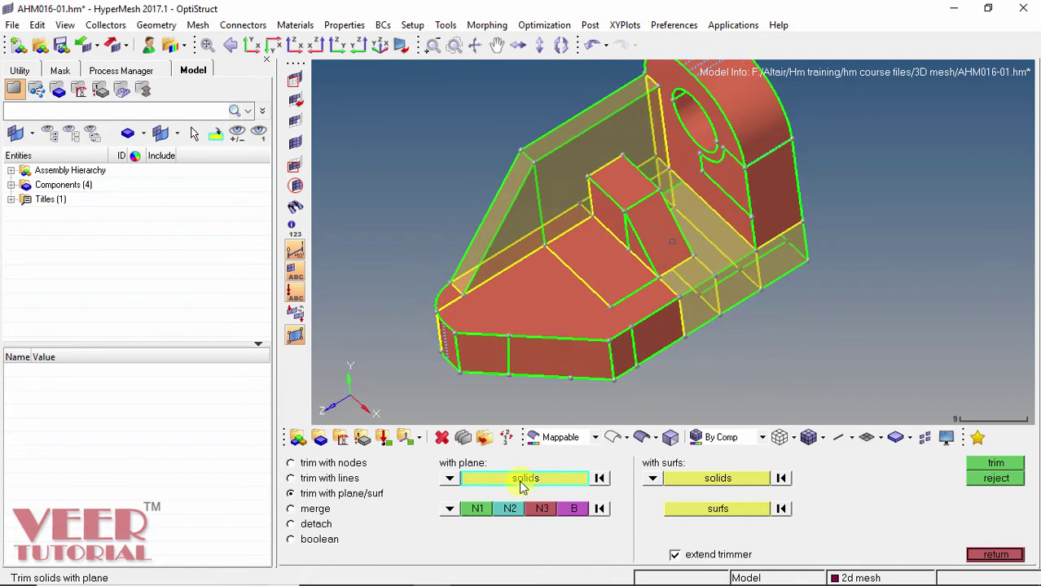
pyautogui.click(551, 307)
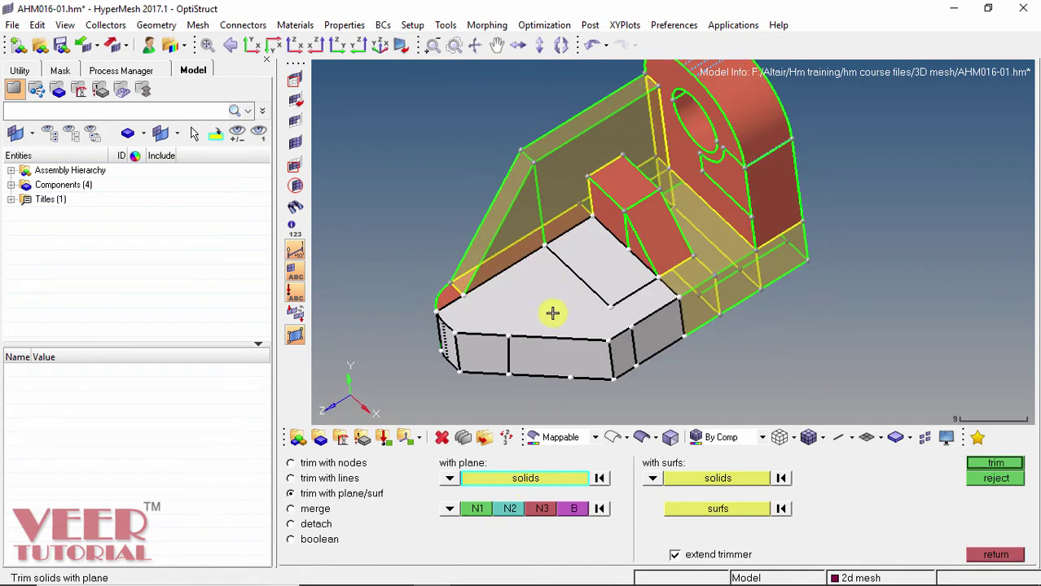
# Define the cutting plane by nodes N1, N2, N3 and base node B, then attempt the trim.
pyautogui.click(478, 509)
pyautogui.keyDown('ctrl'); pyautogui.moveTo(562, 256); pyautogui.dragTo(541, 240); pyautogui.keyUp('ctrl')
pyautogui.click(542, 241)
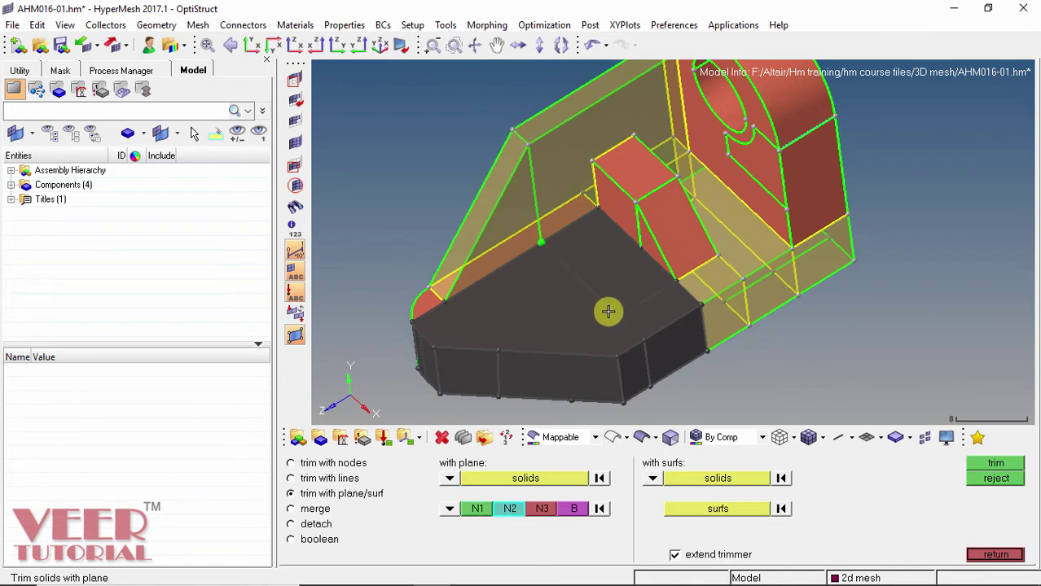
pyautogui.click(619, 316)
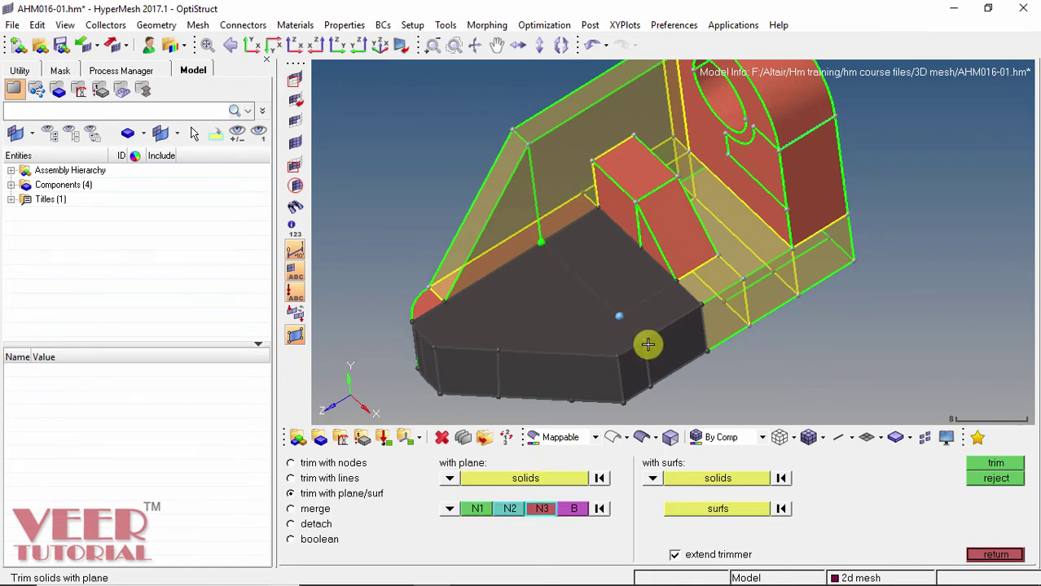
pyautogui.click(644, 341)
pyautogui.moveTo(657, 386)
pyautogui.keyDown('ctrl'); pyautogui.mouseDown()
pyautogui.moveTo(645, 323)
pyautogui.moveTo(642, 364)
pyautogui.moveTo(667, 396)
pyautogui.mouseUp(); pyautogui.keyUp('ctrl')
pyautogui.click(648, 388)
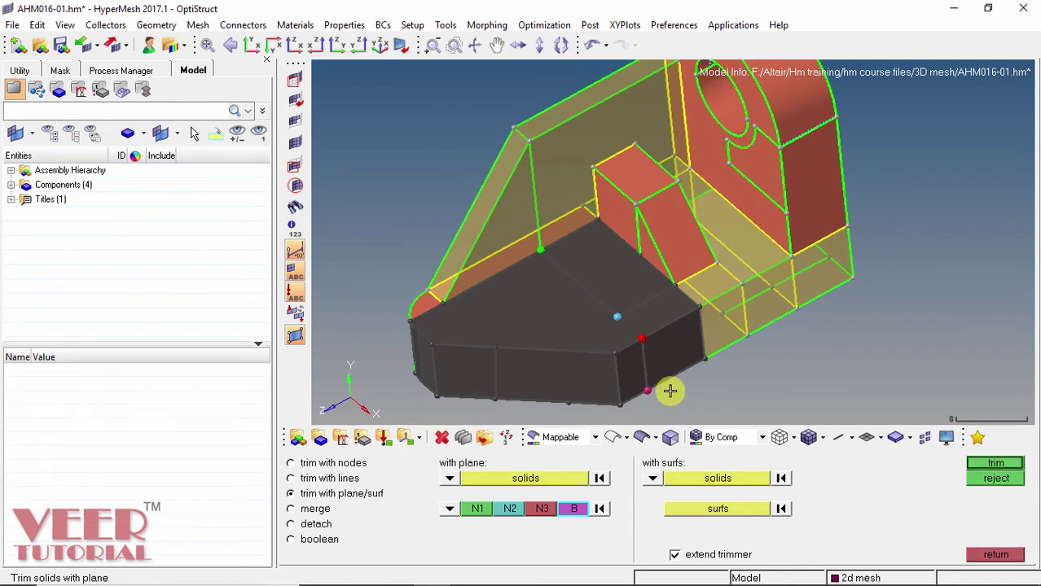
pyautogui.click(994, 463)
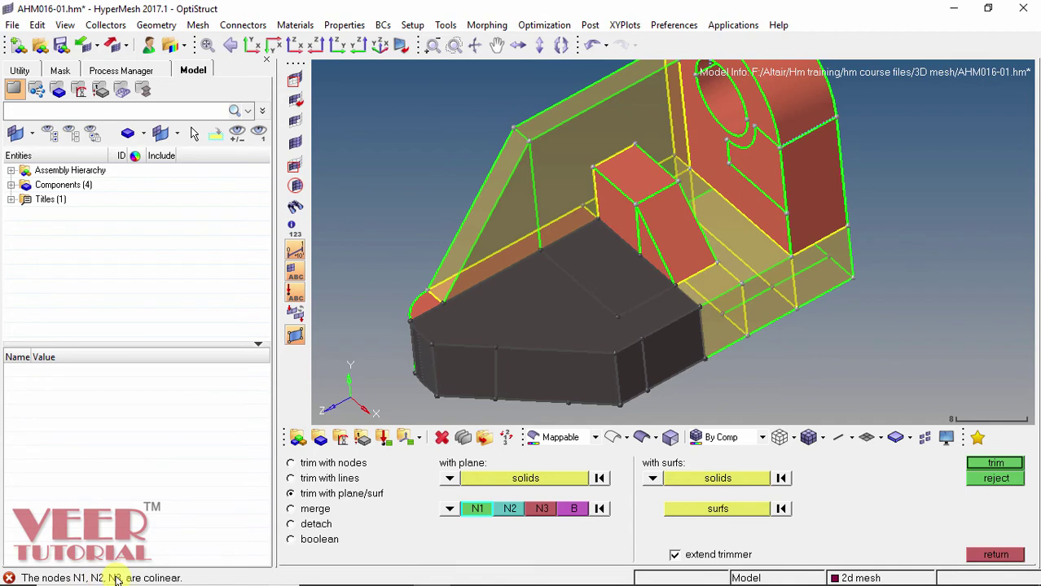
# Re-pick the first two plane nodes on the front base piece's edge.
pyautogui.click(619, 383)
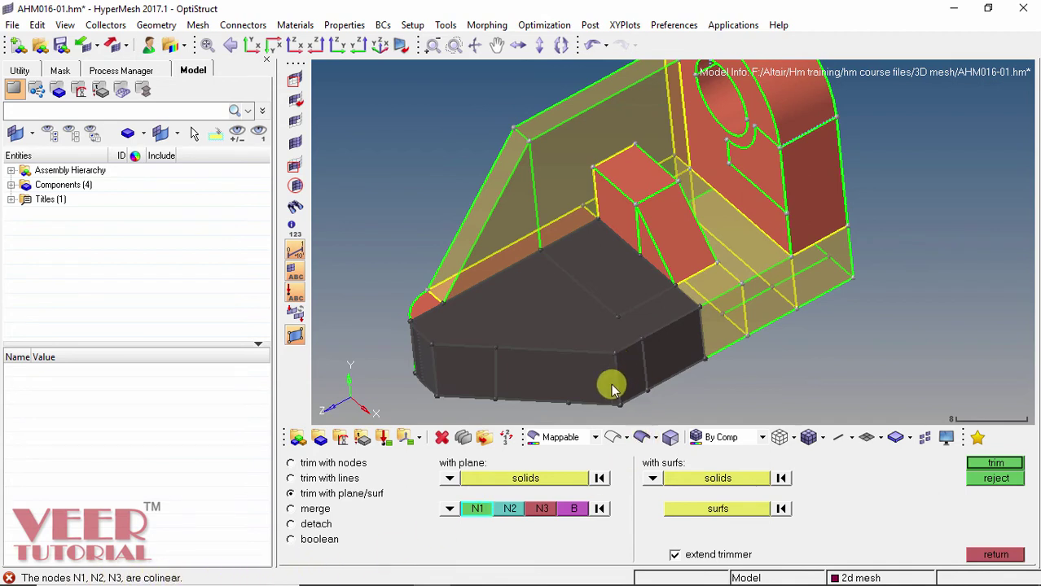
pyautogui.click(541, 250)
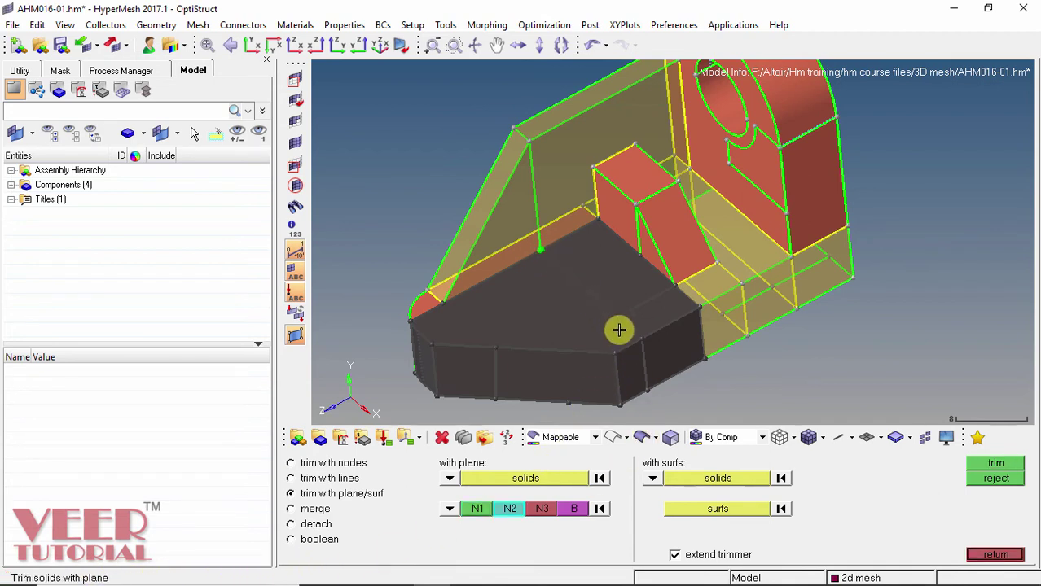
pyautogui.click(617, 317)
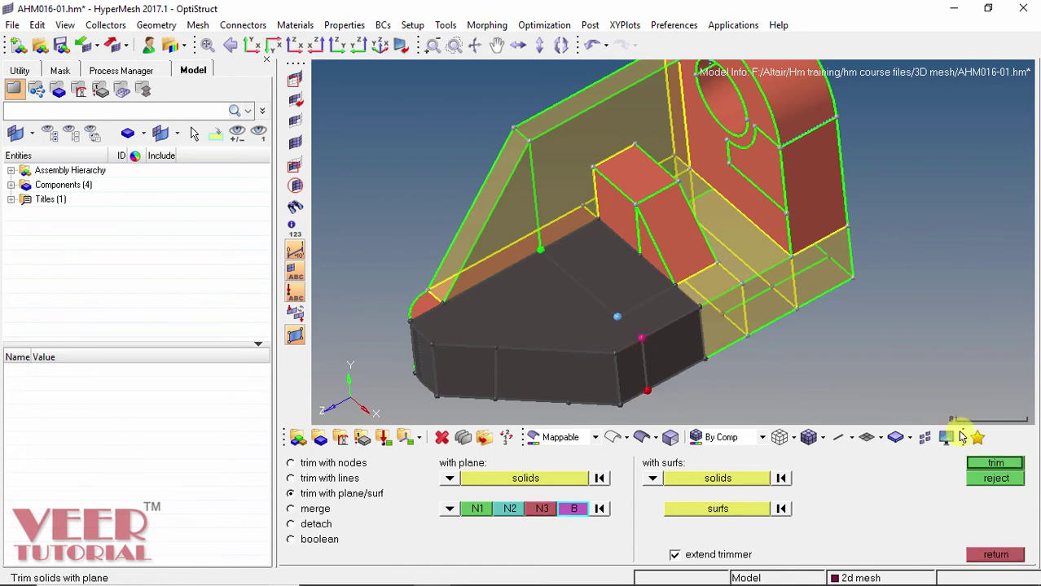
# Confirm the small rounded-end block as the solid to trim.
pyautogui.keyDown('ctrl'); pyautogui.moveTo(589, 273); pyautogui.dragTo(550, 295); pyautogui.keyUp('ctrl')
pyautogui.scroll(2, 502, 255)
pyautogui.keyDown('ctrl'); pyautogui.moveTo(503, 255); pyautogui.dragTo(681, 351); pyautogui.keyUp('ctrl')
pyautogui.scroll(2, 692, 341)
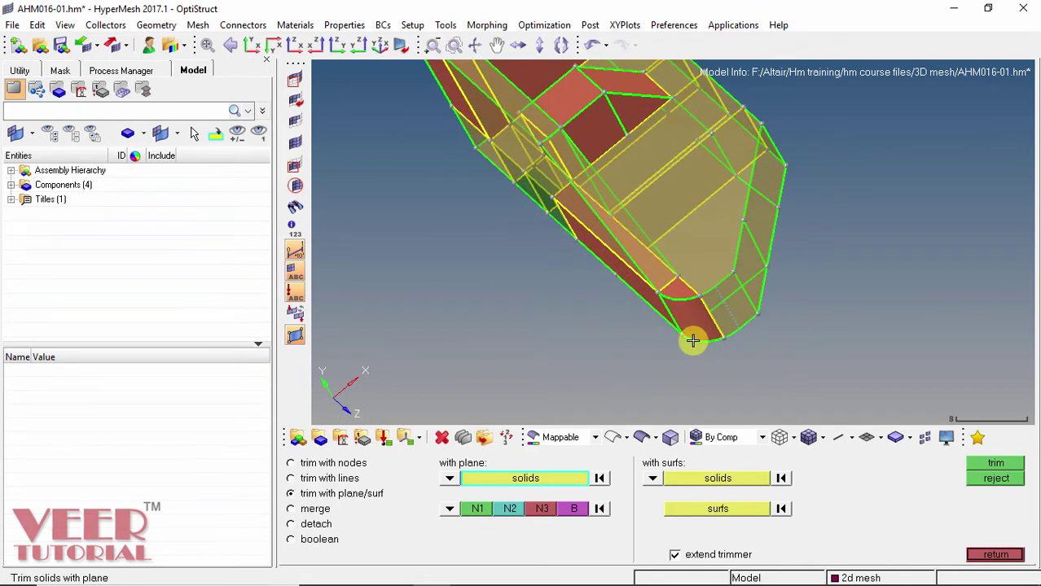
pyautogui.scroll(3, 692, 340)
pyautogui.keyDown('ctrl'); pyautogui.moveTo(671, 309); pyautogui.dragTo(724, 242); pyautogui.keyUp('ctrl')
pyautogui.middleClick(722, 229)
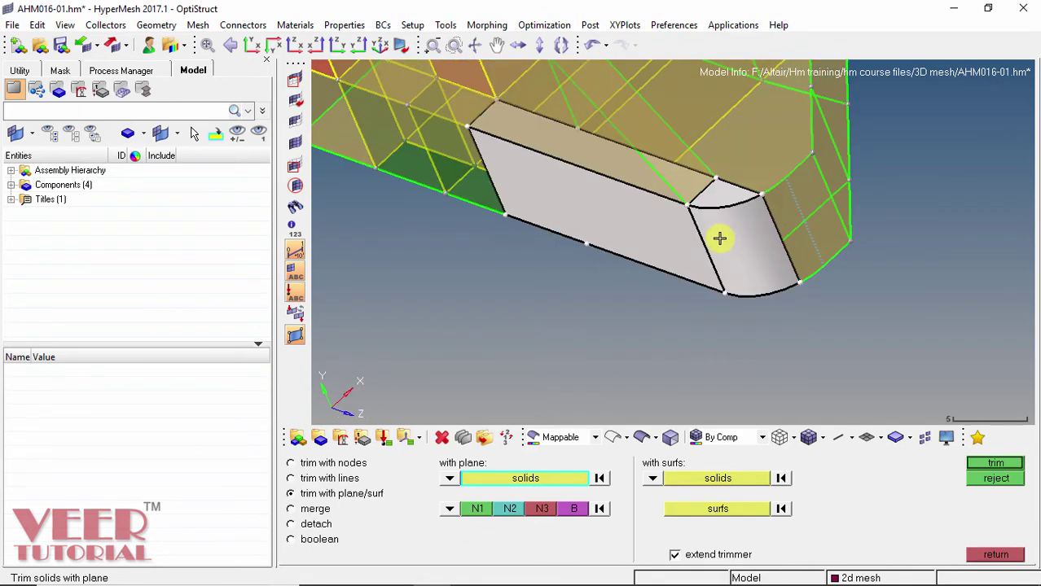
# Define the plane through the block's corner nodes and base node, then split the block.
pyautogui.click(478, 509)
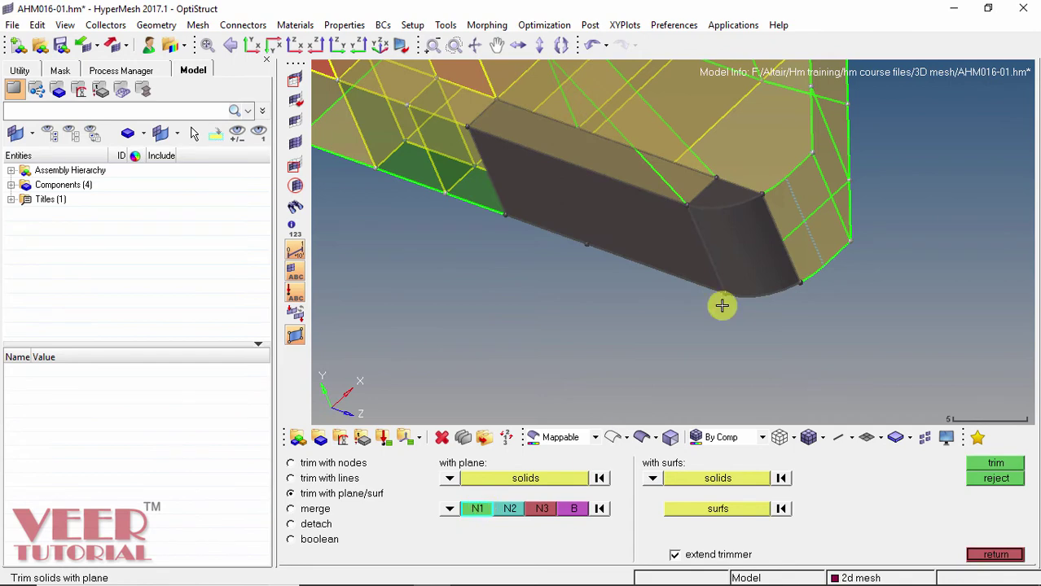
pyautogui.click(717, 177)
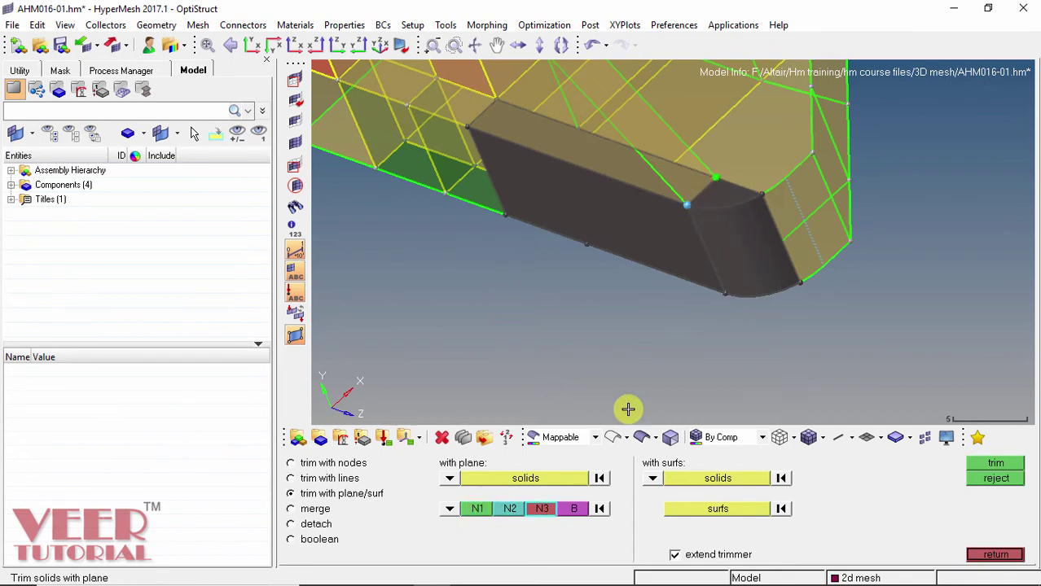
pyautogui.click(726, 294)
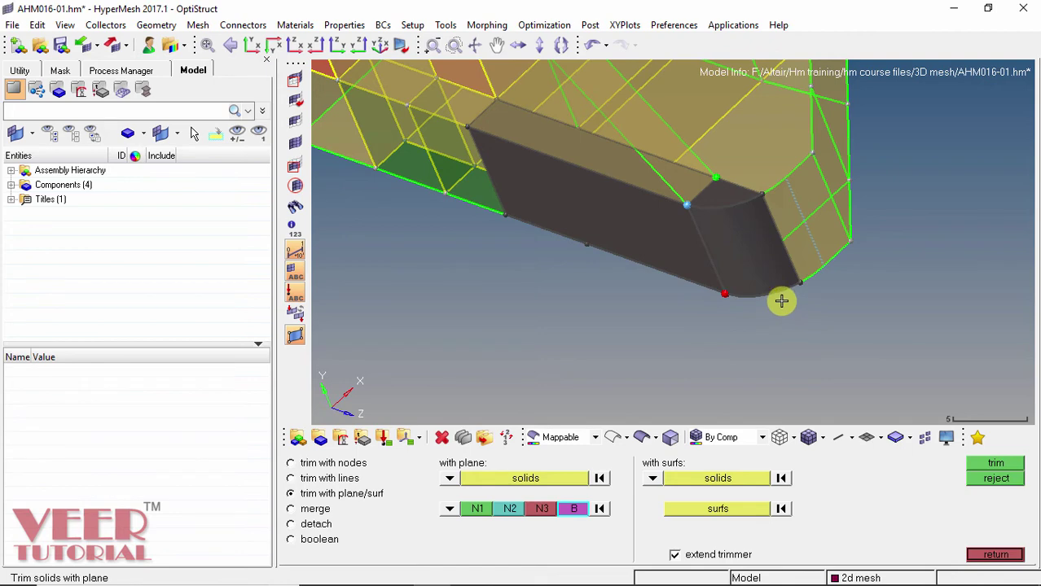
pyautogui.keyDown('ctrl'); pyautogui.moveTo(762, 249); pyautogui.dragTo(686, 206); pyautogui.keyUp('ctrl')
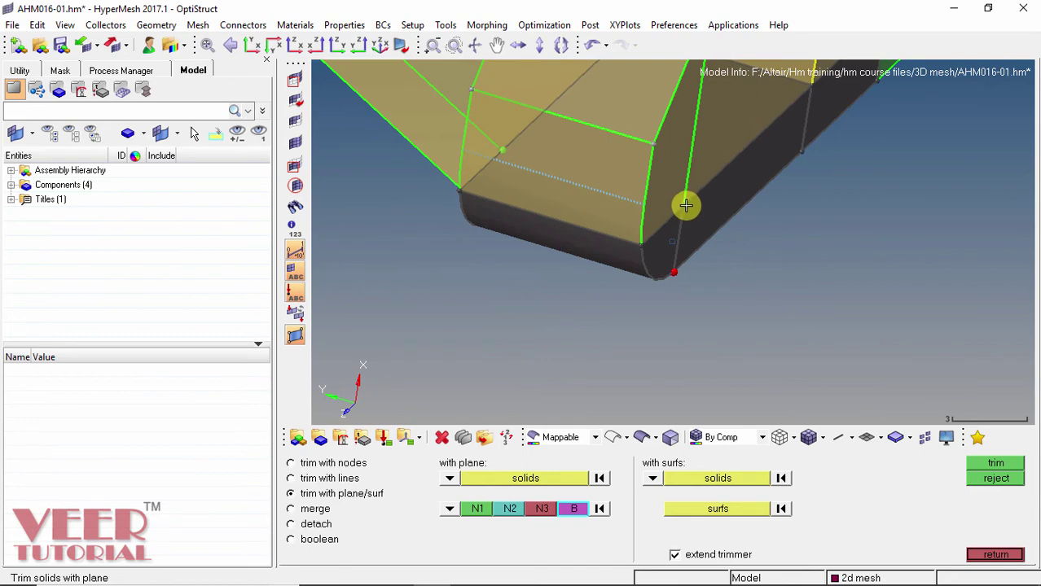
pyautogui.click(684, 206)
pyautogui.click(999, 463)
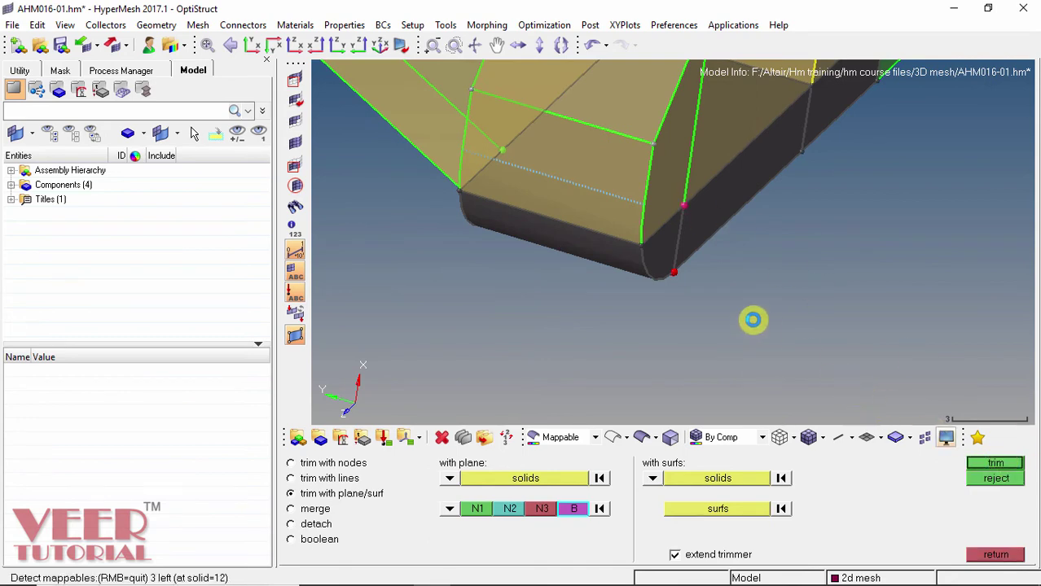
pyautogui.keyDown('ctrl'); pyautogui.moveTo(664, 297); pyautogui.dragTo(850, 183); pyautogui.keyUp('ctrl')
# Bring the triangular rib into view and pick it.
pyautogui.keyDown('ctrl'); pyautogui.moveTo(622, 194); pyautogui.dragTo(676, 216); pyautogui.keyUp('ctrl')
pyautogui.scroll(-3, 788, 260)
pyautogui.keyDown('ctrl'); pyautogui.moveTo(788, 260); pyautogui.dragTo(786, 138); pyautogui.keyUp('ctrl')
pyautogui.scroll(3, 722, 147)
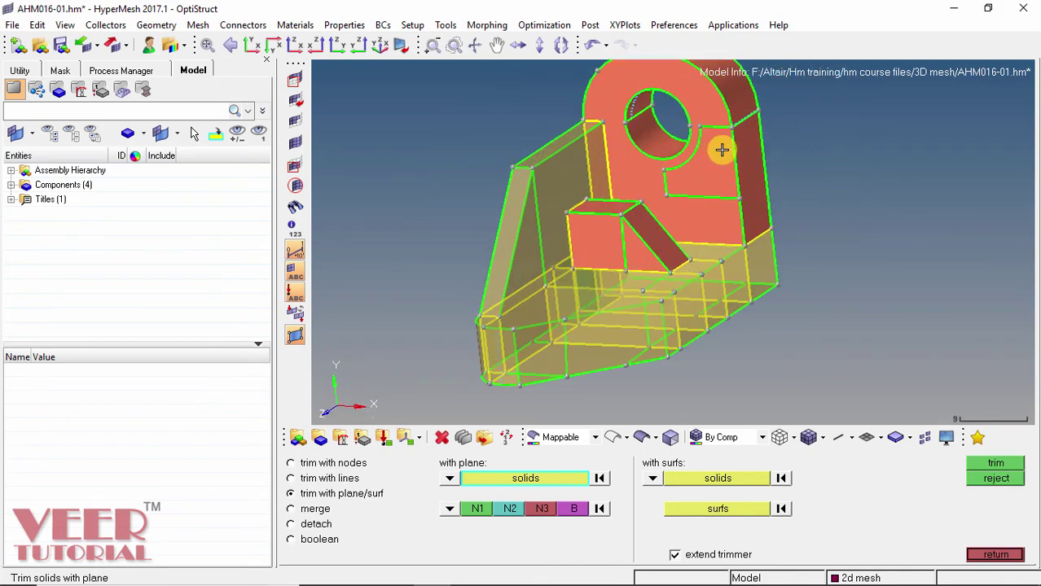
pyautogui.keyDown('ctrl'); pyautogui.moveTo(748, 183); pyautogui.dragTo(685, 235); pyautogui.keyUp('ctrl')
pyautogui.scroll(3, 628, 319)
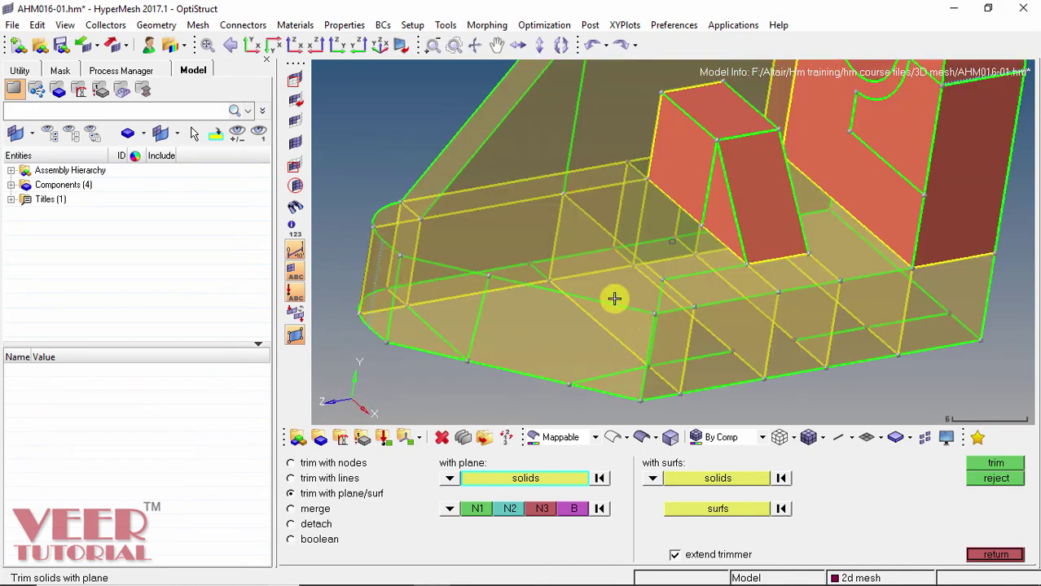
pyautogui.scroll(-2, 670, 239)
pyautogui.scroll(3, 713, 156)
pyautogui.keyDown('ctrl'); pyautogui.moveTo(713, 156); pyautogui.dragTo(685, 196); pyautogui.keyUp('ctrl')
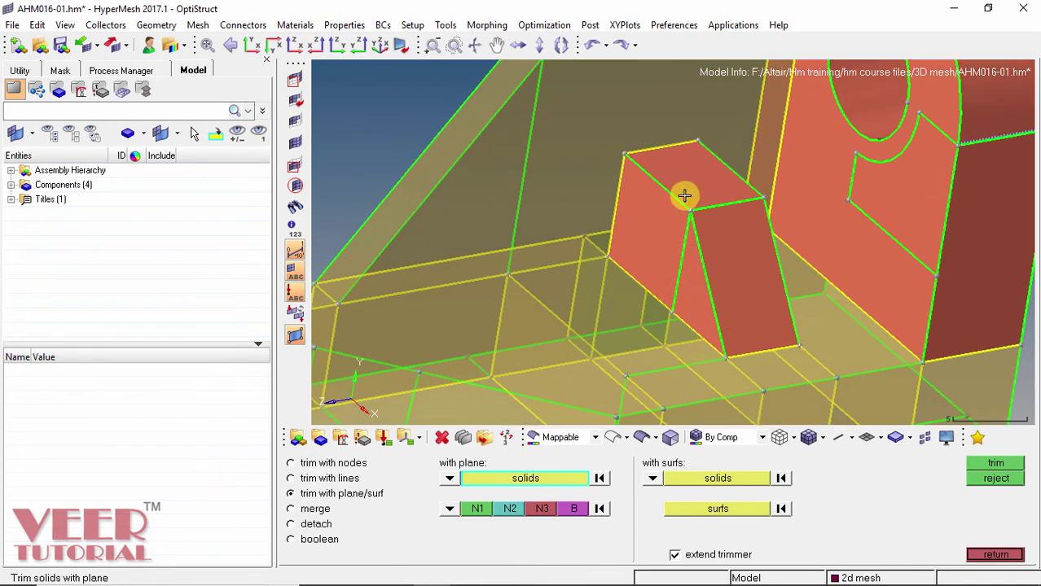
pyautogui.click(684, 195)
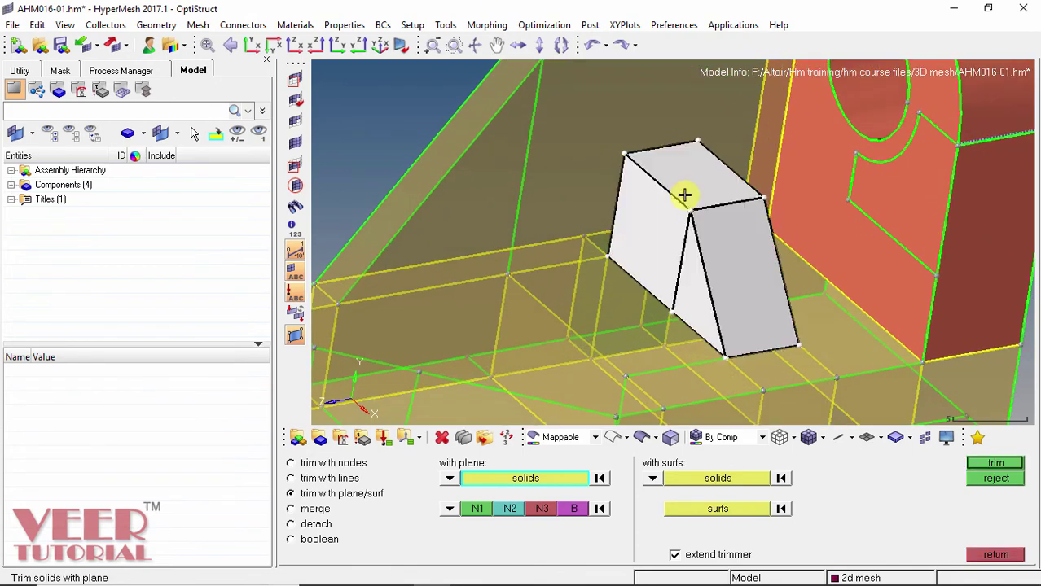
# Split the triangular rib along its ridge edge with trim with bounding lines.
pyautogui.click(316, 481)
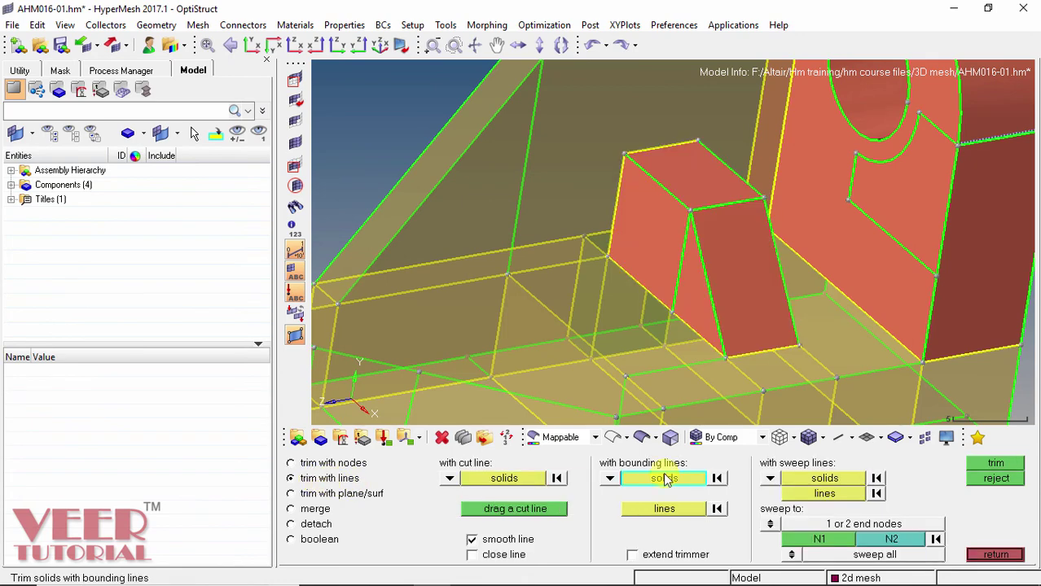
pyautogui.click(714, 263)
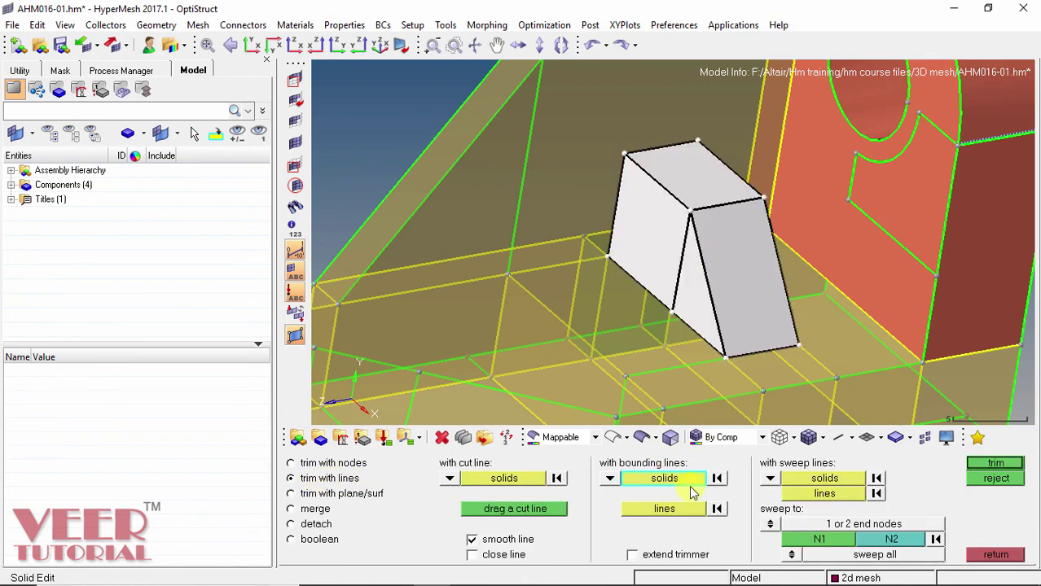
pyautogui.click(651, 511)
pyautogui.keyDown('ctrl'); pyautogui.moveTo(746, 262); pyautogui.dragTo(637, 258); pyautogui.keyUp('ctrl')
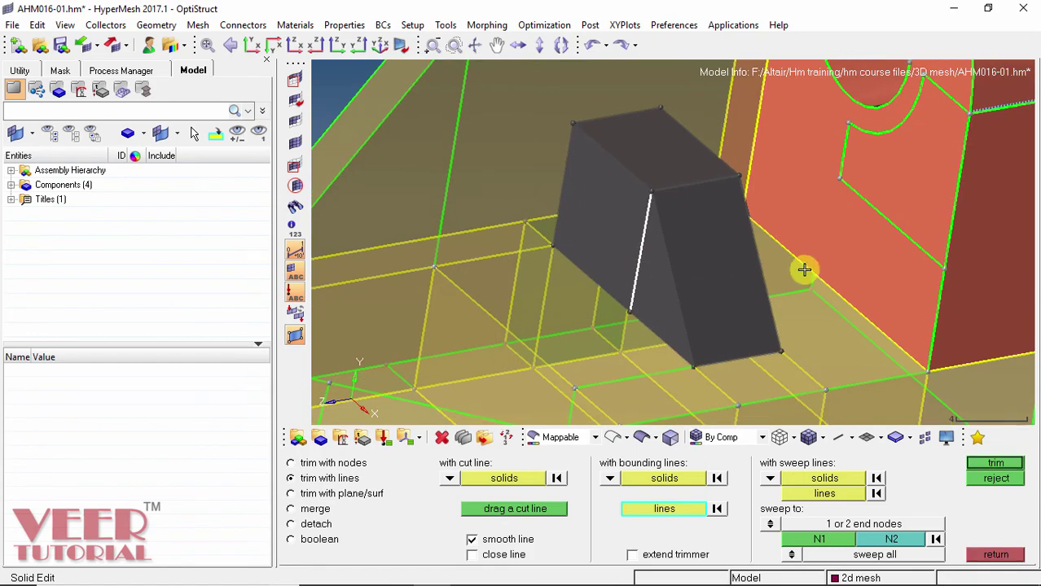
pyautogui.keyDown('ctrl'); pyautogui.moveTo(804, 270); pyautogui.dragTo(604, 280); pyautogui.keyUp('ctrl')
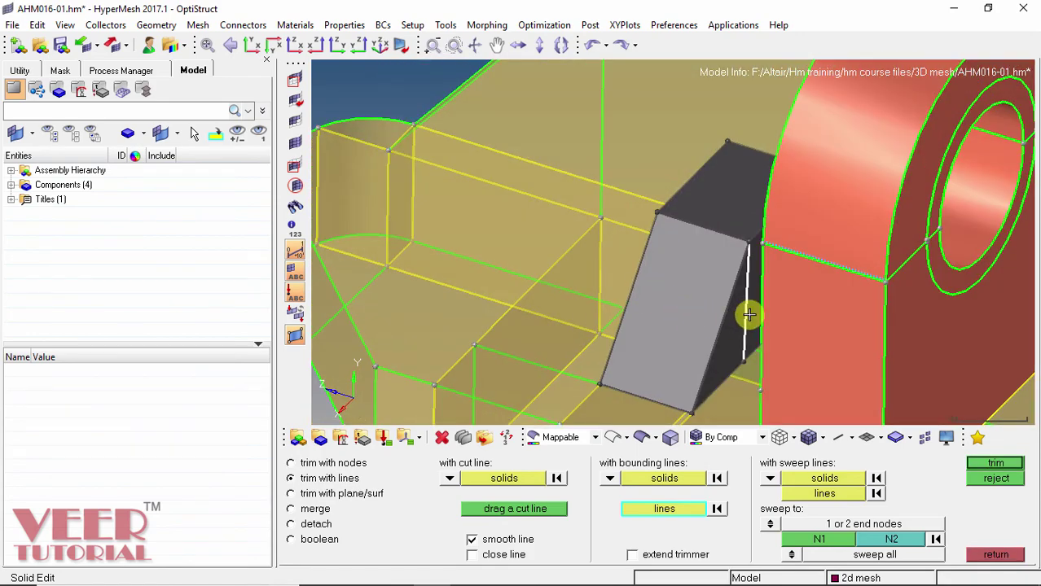
pyautogui.click(1000, 467)
pyautogui.keyDown('ctrl'); pyautogui.moveTo(648, 277); pyautogui.dragTo(869, 242); pyautogui.keyUp('ctrl')
pyautogui.keyDown('ctrl'); pyautogui.moveTo(620, 181); pyautogui.dragTo(632, 245); pyautogui.keyUp('ctrl')
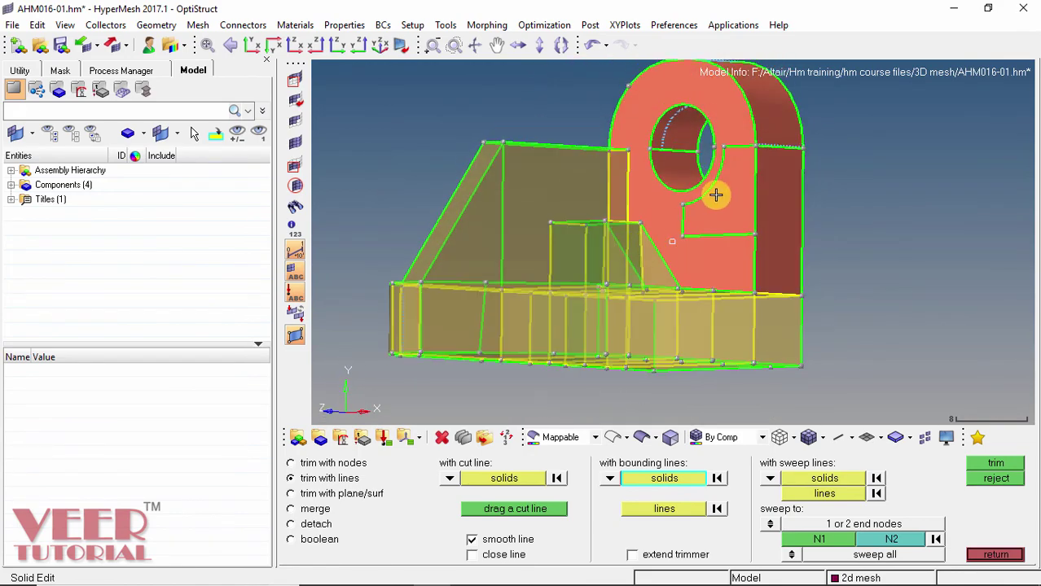
pyautogui.keyDown('ctrl'); pyautogui.moveTo(743, 124); pyautogui.dragTo(758, 178); pyautogui.keyUp('ctrl')
# Turn the bracket to face the lug and restart the Solid Edit tools.
pyautogui.scroll(3, 762, 176)
pyautogui.scroll(-3, 769, 281)
pyautogui.keyDown('ctrl'); pyautogui.moveTo(781, 262); pyautogui.dragTo(752, 284); pyautogui.keyUp('ctrl')
pyautogui.scroll(3, 751, 284)
pyautogui.keyDown('ctrl'); pyautogui.moveTo(851, 228); pyautogui.dragTo(782, 250); pyautogui.keyUp('ctrl')
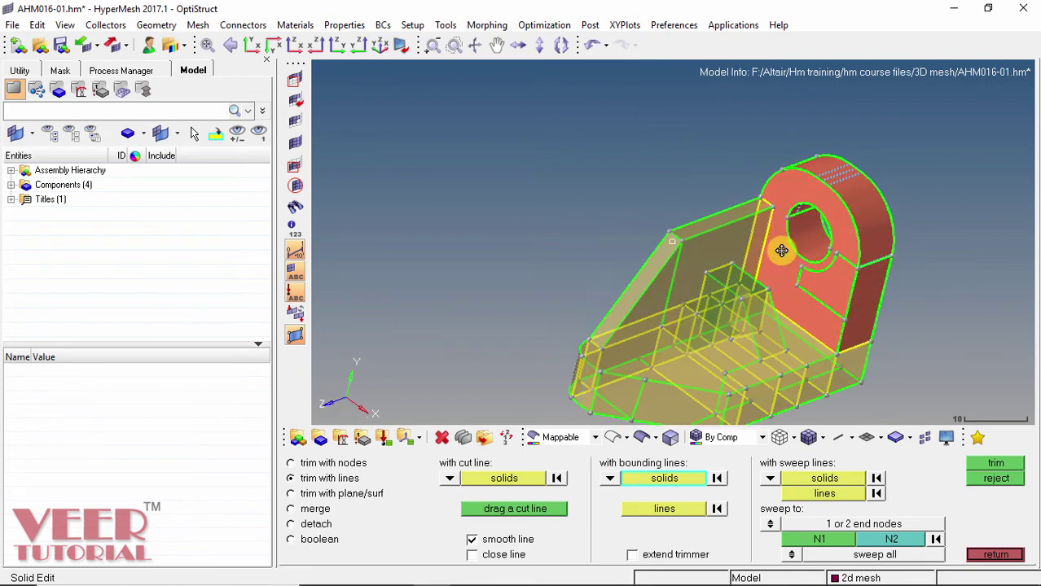
pyautogui.scroll(3, 792, 221)
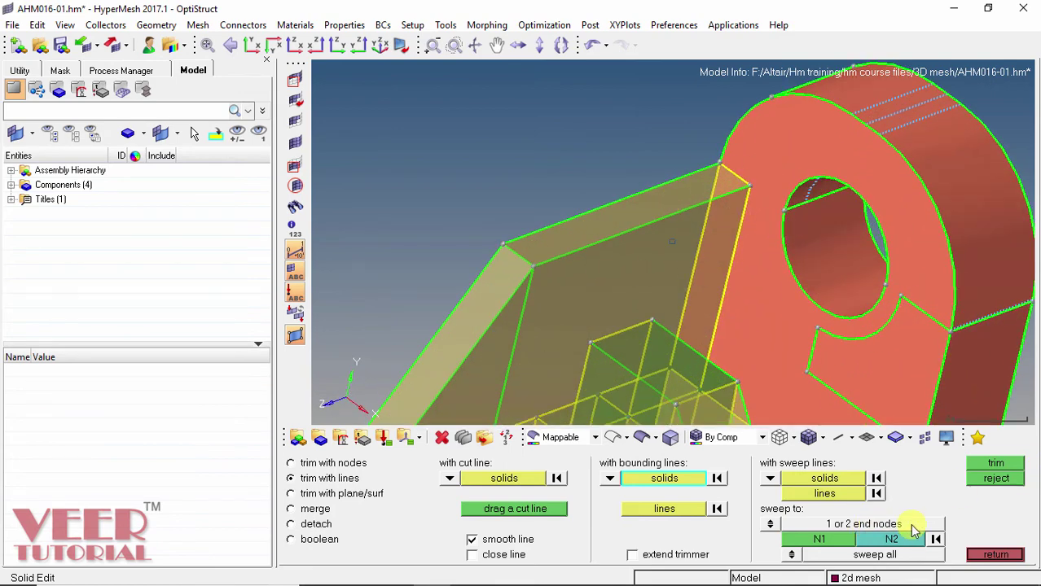
pyautogui.click(996, 555)
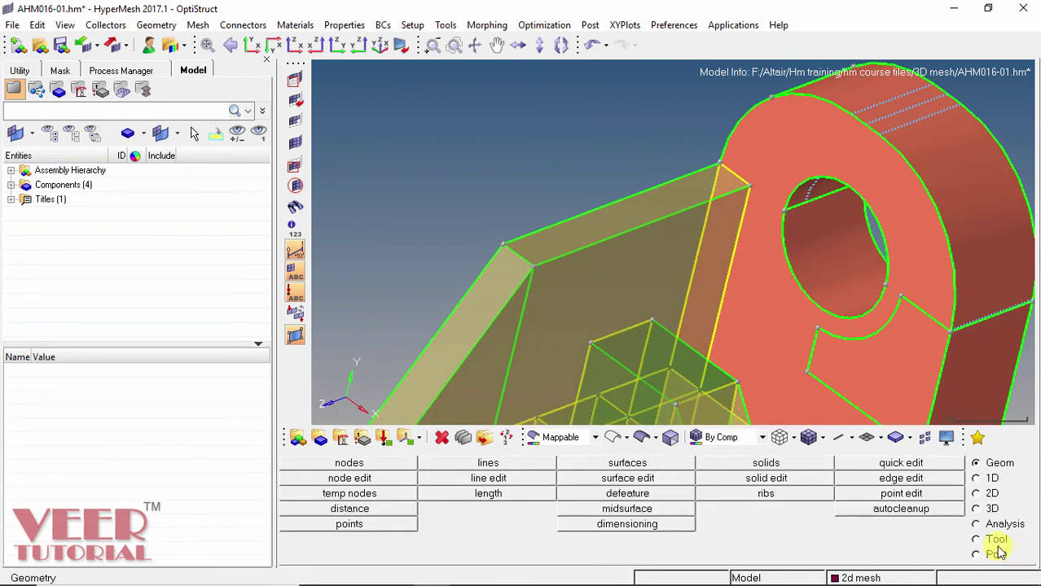
pyautogui.scroll(-3, 737, 259)
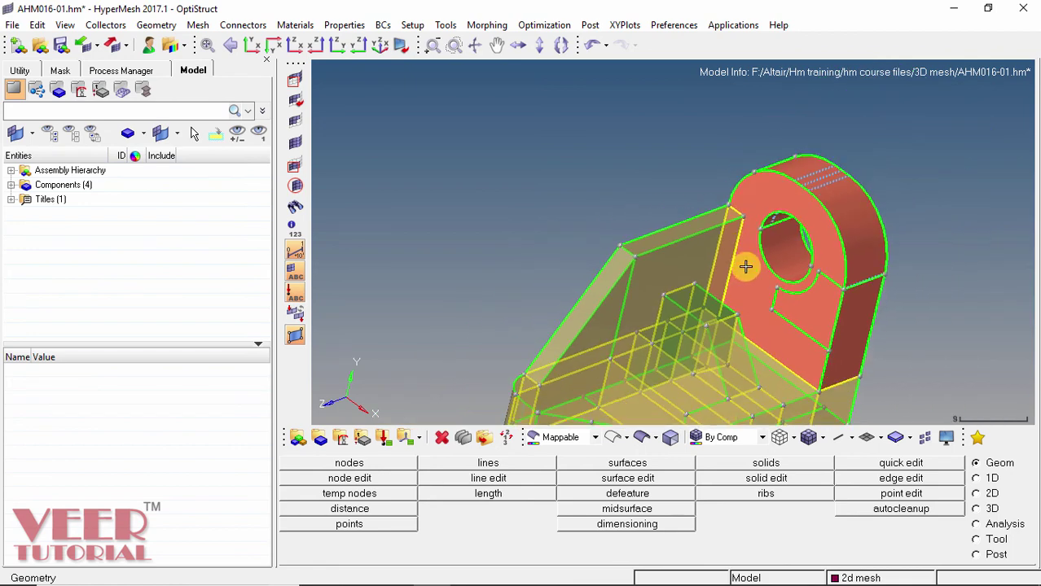
pyautogui.click(783, 479)
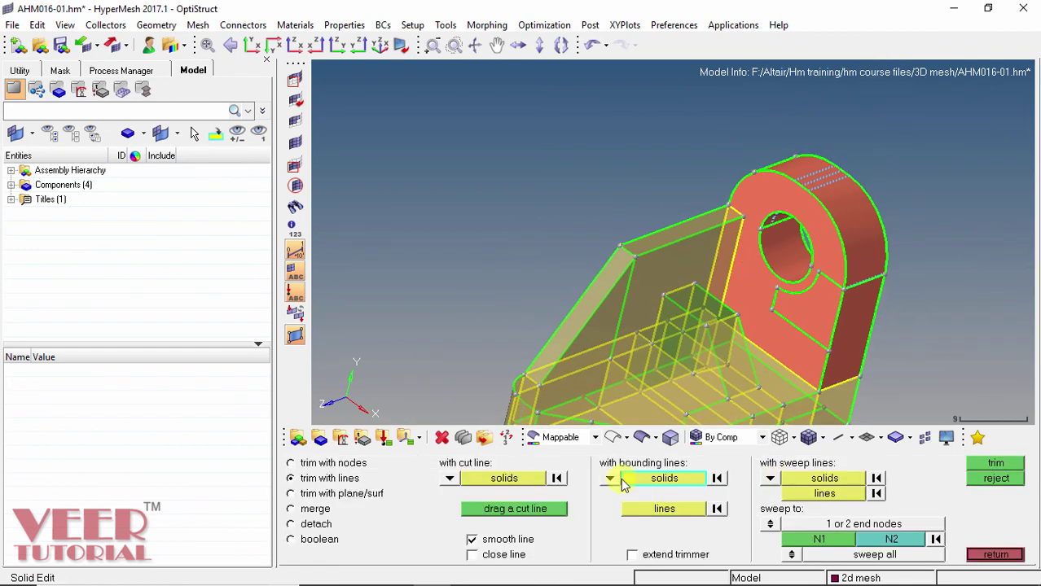
# Trim the holed lug with the sloped wall's top face using trim with plane/surf.
pyautogui.click(345, 494)
pyautogui.click(737, 479)
pyautogui.click(839, 246)
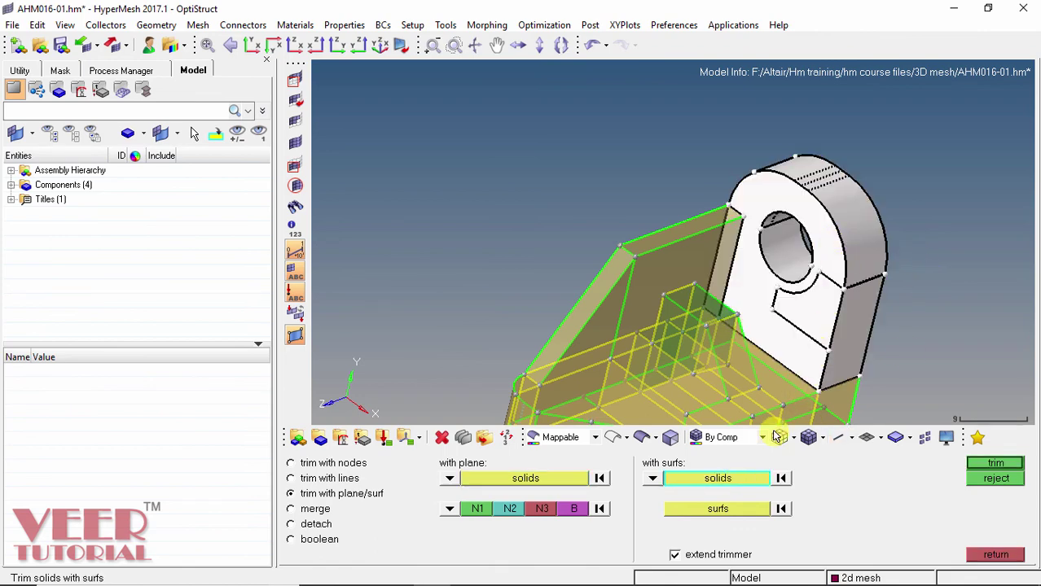
pyautogui.click(715, 509)
pyautogui.scroll(3, 728, 233)
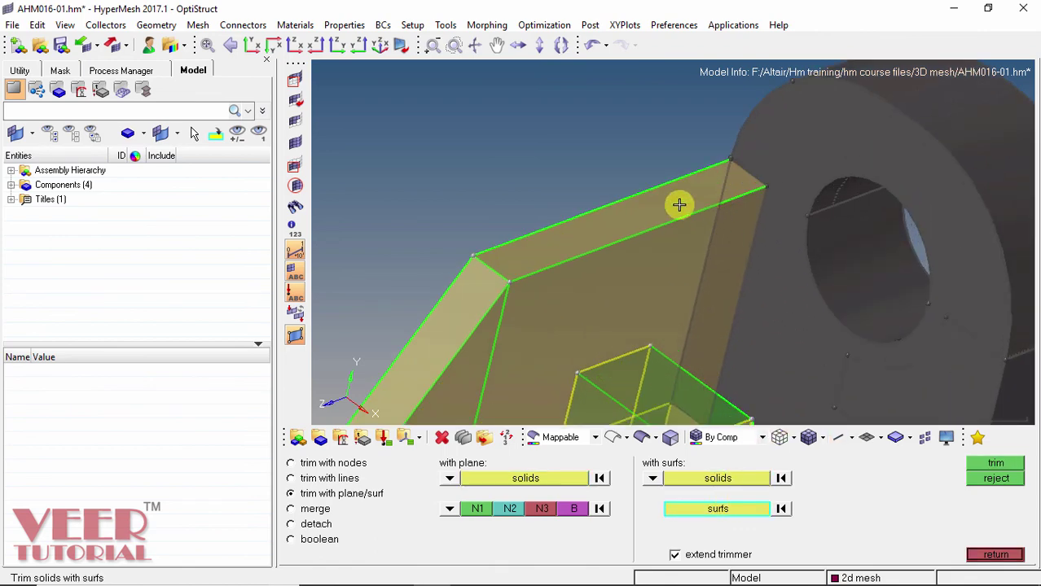
pyautogui.click(676, 202)
pyautogui.click(995, 464)
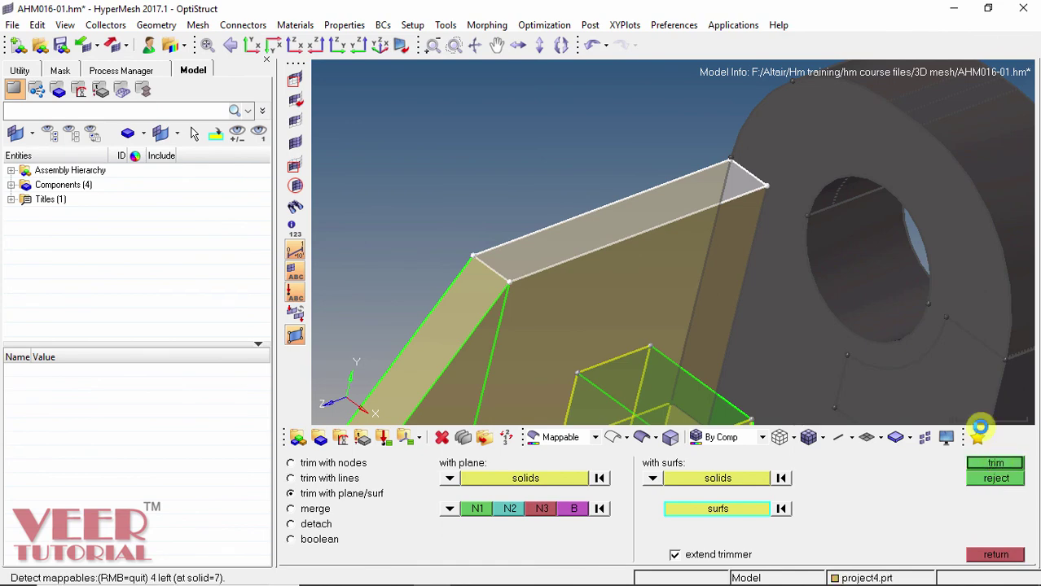
pyautogui.scroll(-5, 724, 202)
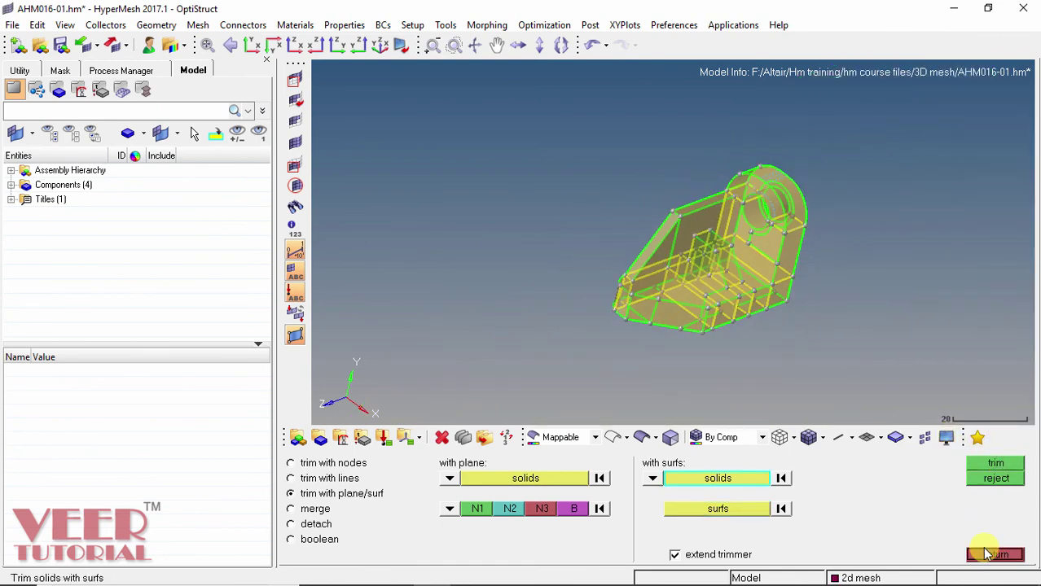